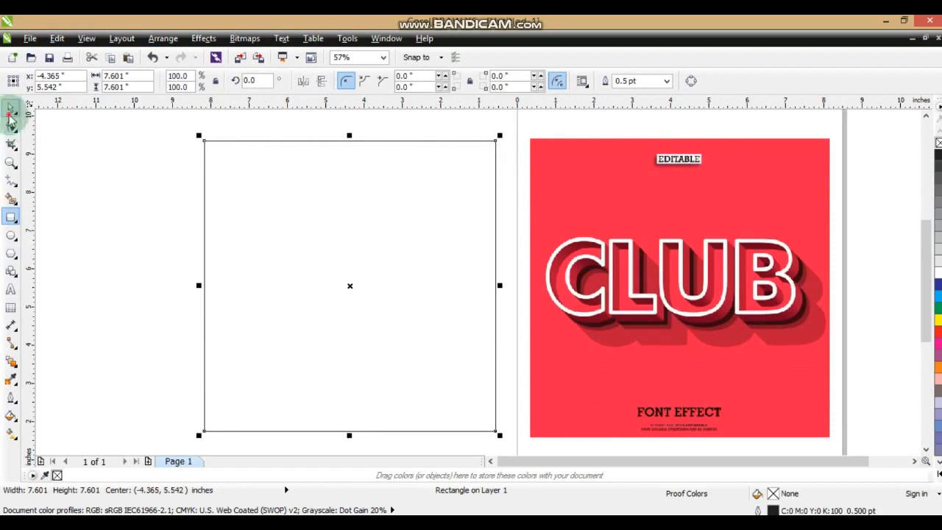
Fill the empty square with light teal (C60 M0 Y20 K0) and remove its outline.
{"action": "left_click", "coordinate": [937, 473]}
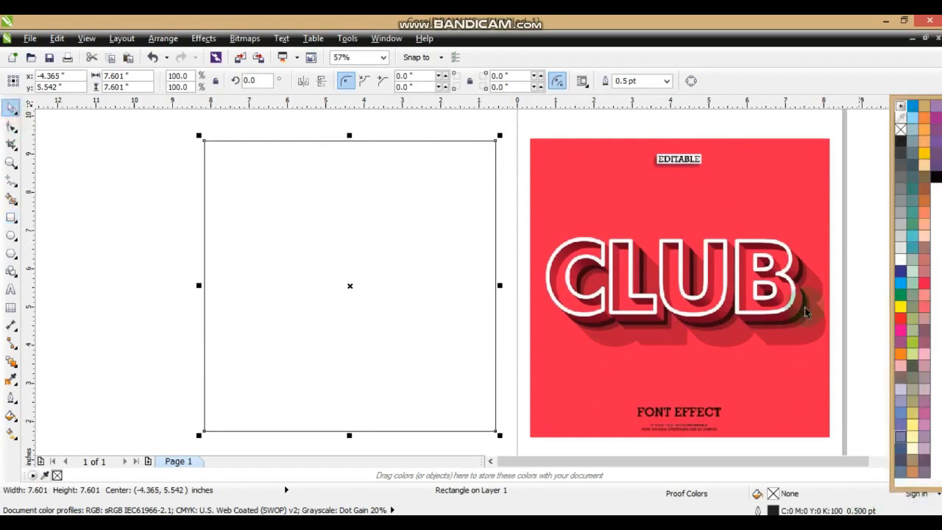
{"action": "left_click", "coordinate": [912, 239]}
{"action": "left_click_drag", "start_coordinate": [287, 356], "coordinate": [293, 360]}
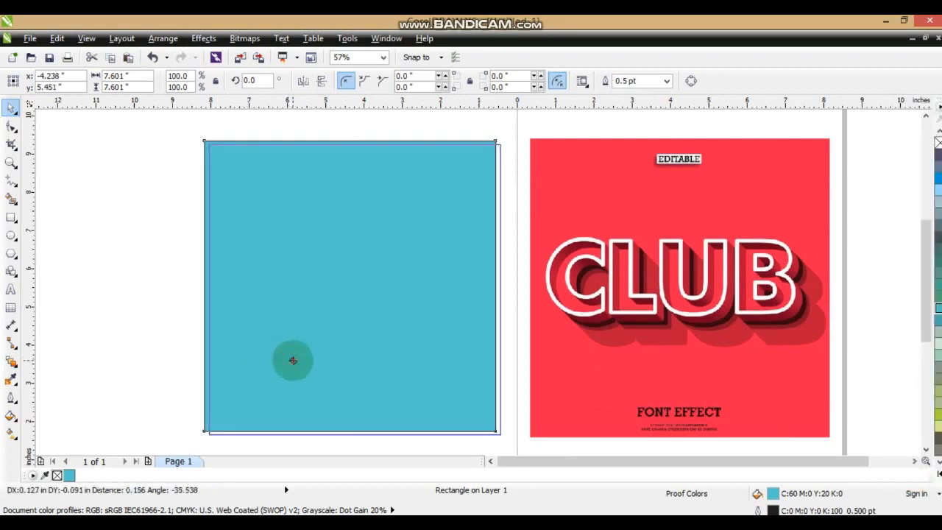
{"action": "right_click", "coordinate": [937, 142]}
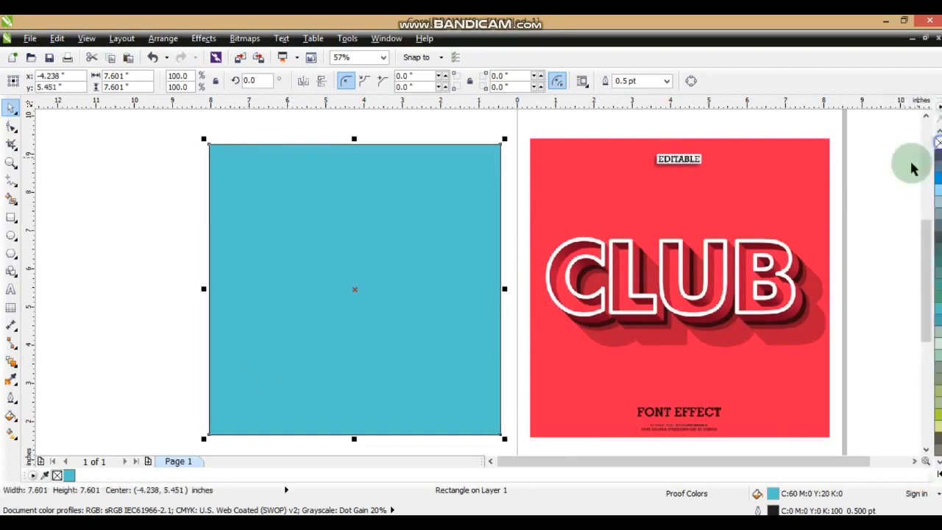
{"action": "left_click", "coordinate": [863, 226]}
Add the artistic text CLUB on the teal square.
{"action": "left_click", "coordinate": [11, 162]}
{"action": "left_click_drag", "start_coordinate": [195, 195], "coordinate": [670, 353]}
{"action": "left_click_drag", "start_coordinate": [827, 367], "coordinate": [825, 367]}
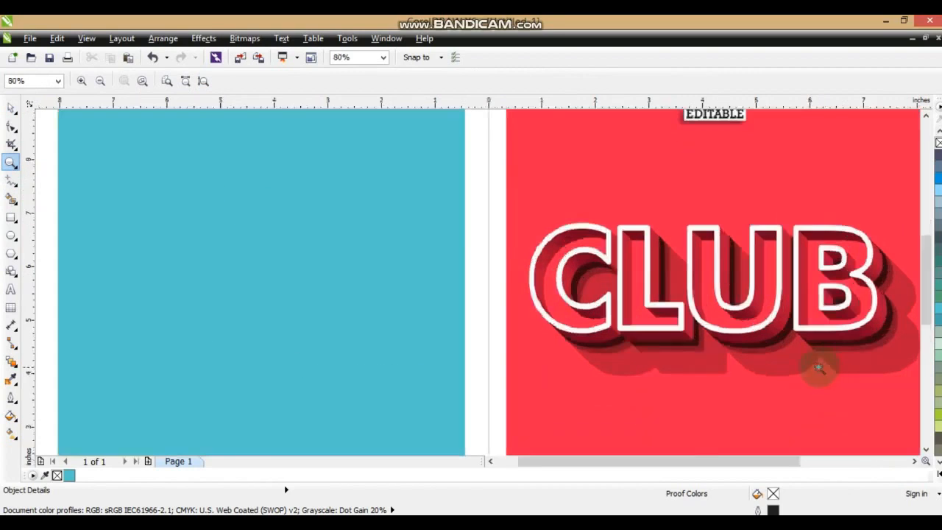
{"action": "left_click", "coordinate": [11, 291]}
{"action": "left_click", "coordinate": [140, 288]}
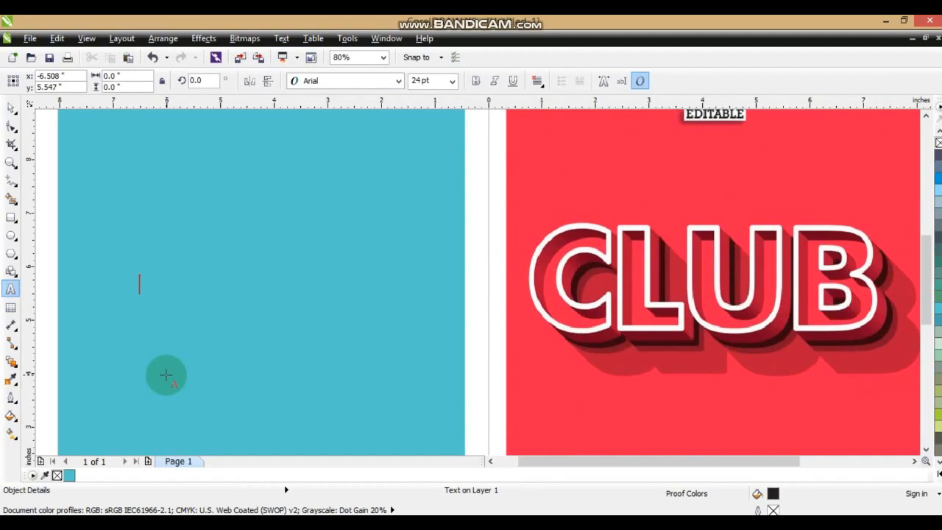
{"action": "type", "text": "CLUB"}
{"action": "left_click", "coordinate": [11, 107]}
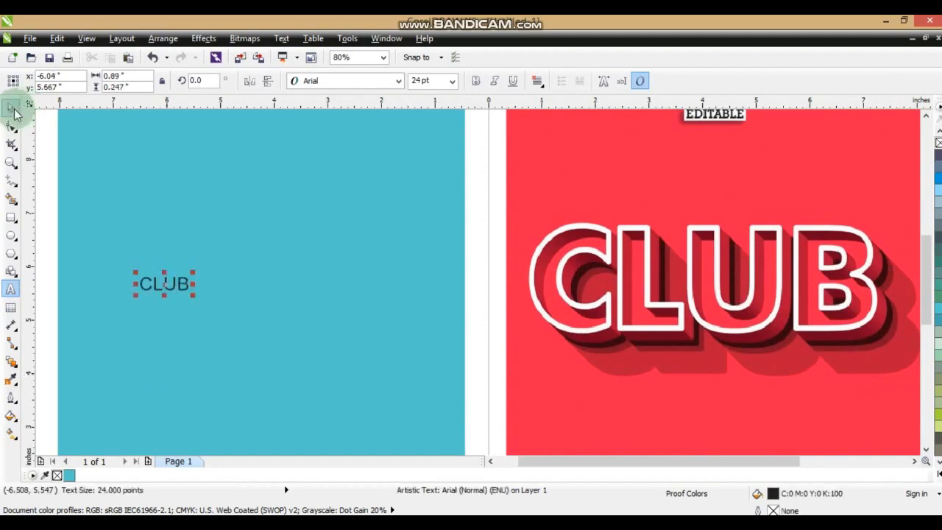
Set the CLUB text in Zurich BdXCn BT and enlarge it to about 196 pt.
{"action": "left_click", "coordinate": [399, 80]}
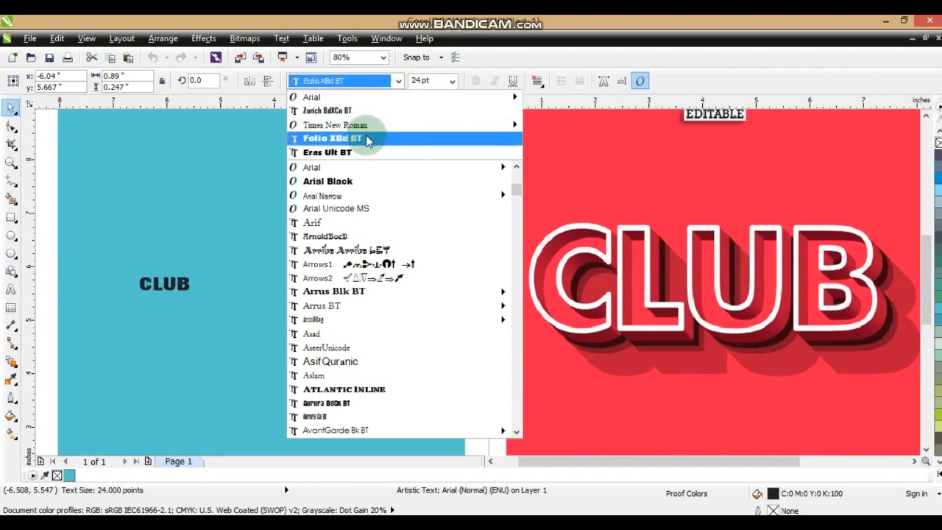
{"action": "mouse_move", "coordinate": [368, 127]}
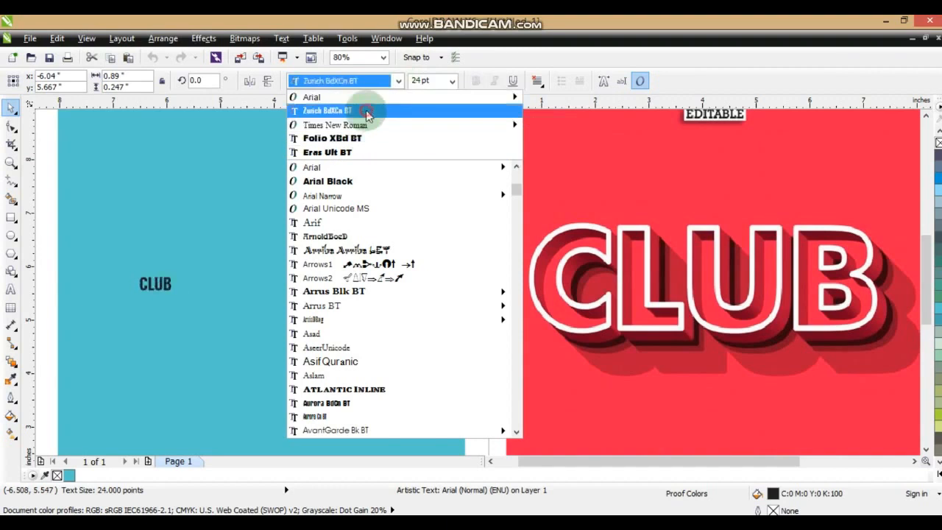
{"action": "left_click", "coordinate": [368, 112]}
{"action": "left_click_drag", "start_coordinate": [177, 271], "coordinate": [307, 216]}
{"action": "left_click_drag", "start_coordinate": [308, 296], "coordinate": [349, 329]}
Change the CLUB text's font to Arial Black and fit it inside the teal square at about 159 pt.
{"action": "left_click", "coordinate": [333, 80]}
{"action": "type", "text": "Arial Black"}
{"action": "key", "text": "Return"}
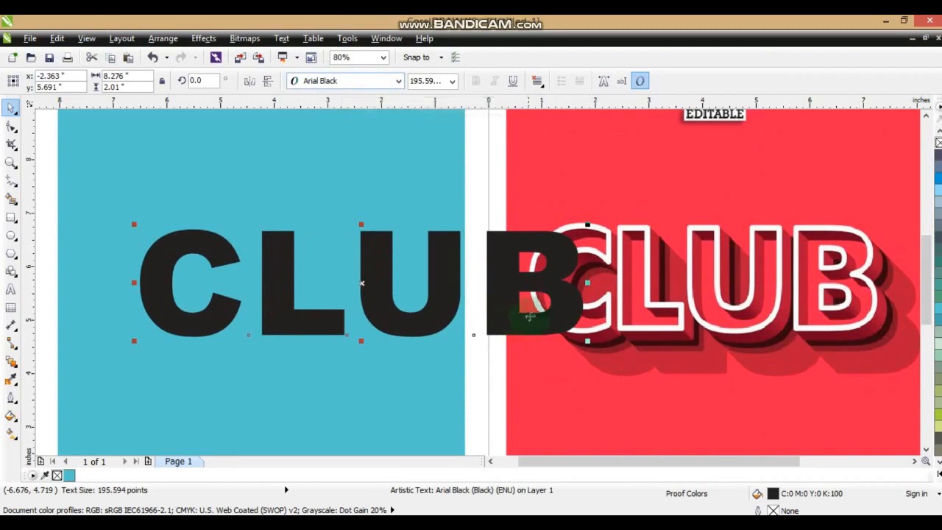
{"action": "left_click_drag", "start_coordinate": [545, 307], "coordinate": [448, 309]}
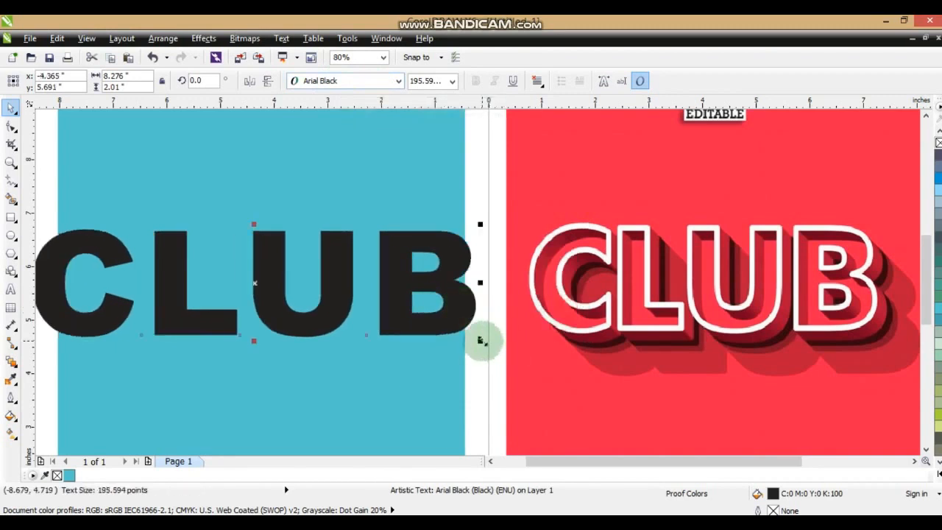
{"action": "left_click_drag", "start_coordinate": [479, 339], "coordinate": [440, 333]}
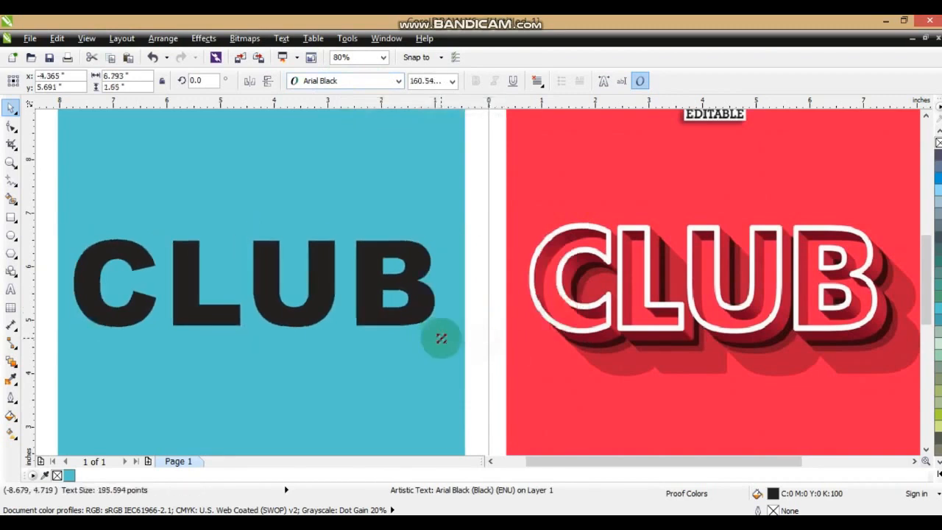
Tighten the spacing between the CLUB letters so the word is about 6 inches wide.
{"action": "left_click", "coordinate": [11, 128]}
{"action": "left_click_drag", "start_coordinate": [440, 333], "coordinate": [397, 332]}
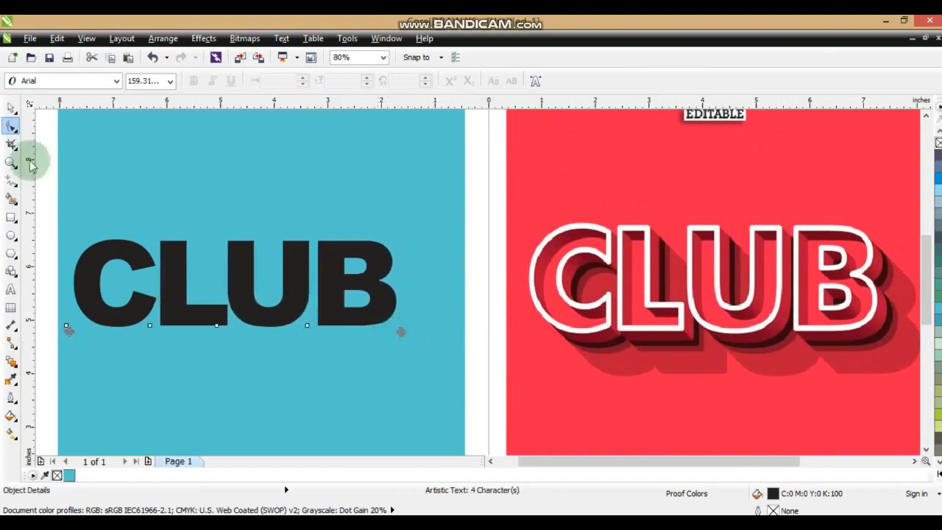
{"action": "left_click", "coordinate": [11, 108]}
Stretch the CLUB text vertically to about 2.05 inches tall and centre it on the teal square.
{"action": "left_click_drag", "start_coordinate": [293, 298], "coordinate": [322, 301]}
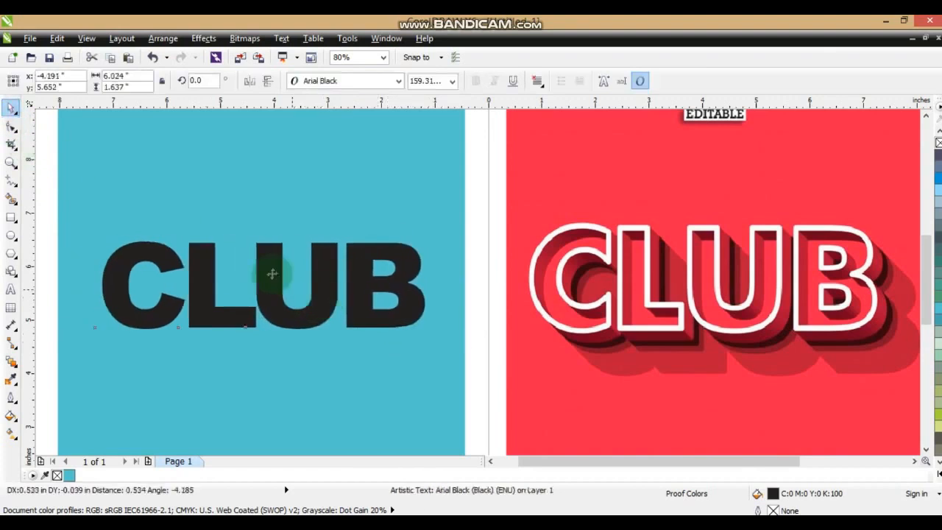
{"action": "left_click_drag", "start_coordinate": [263, 235], "coordinate": [261, 221]}
{"action": "left_click_drag", "start_coordinate": [261, 331], "coordinate": [284, 341]}
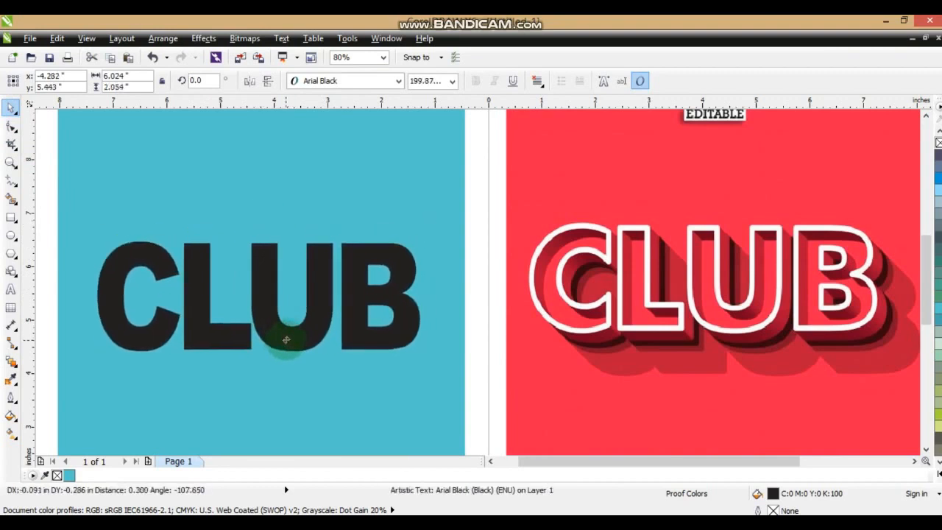
Move the teal square and its CLUB text together up against the red reference design.
{"action": "left_click", "coordinate": [490, 462]}
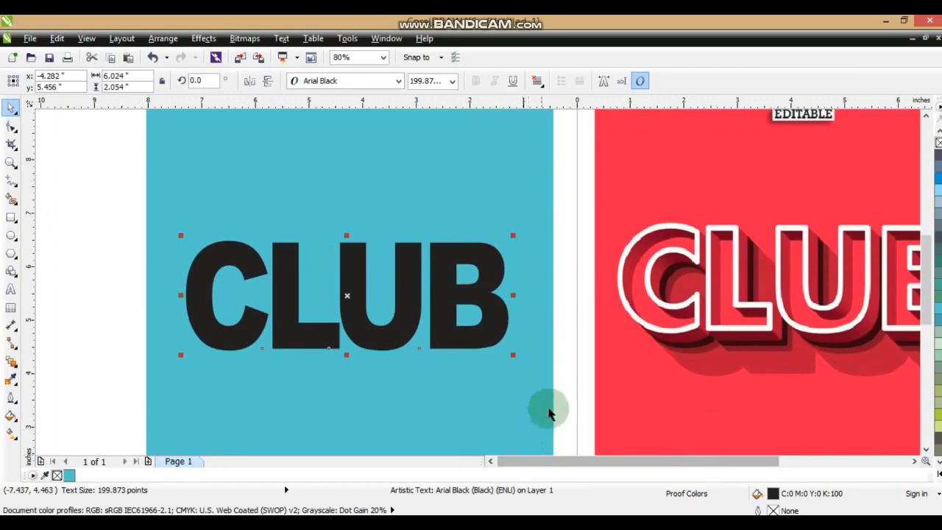
{"action": "left_click", "coordinate": [536, 350], "text": "shift"}
{"action": "left_click_drag", "start_coordinate": [539, 400], "coordinate": [563, 390]}
{"action": "left_click", "coordinate": [595, 399], "text": "shift"}
{"action": "key", "text": "shift+F2"}
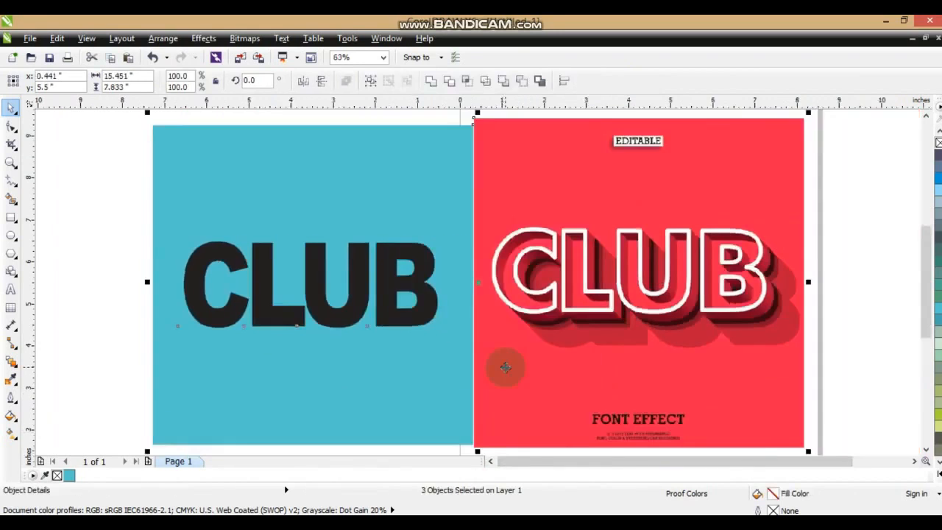
{"action": "key", "text": "Escape"}
Convert the black CLUB text to curves.
{"action": "left_click", "coordinate": [397, 313]}
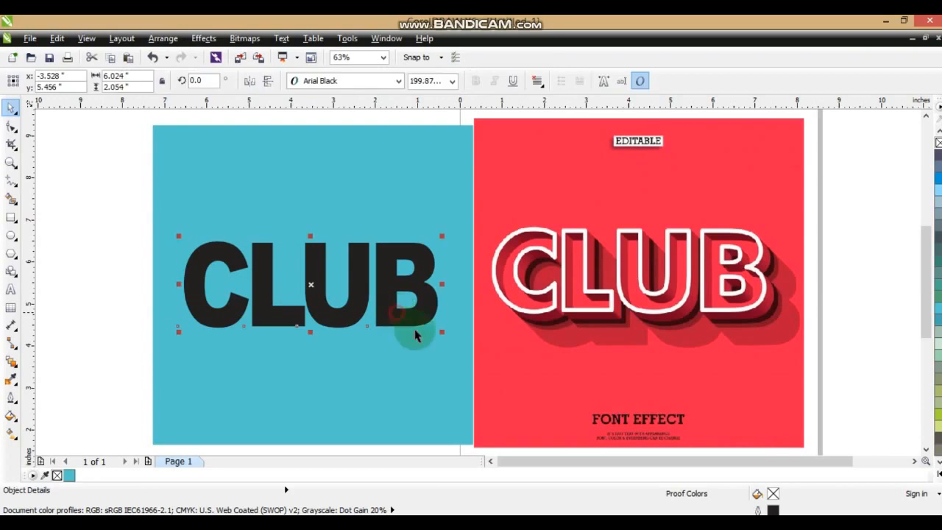
{"action": "left_click", "coordinate": [164, 38]}
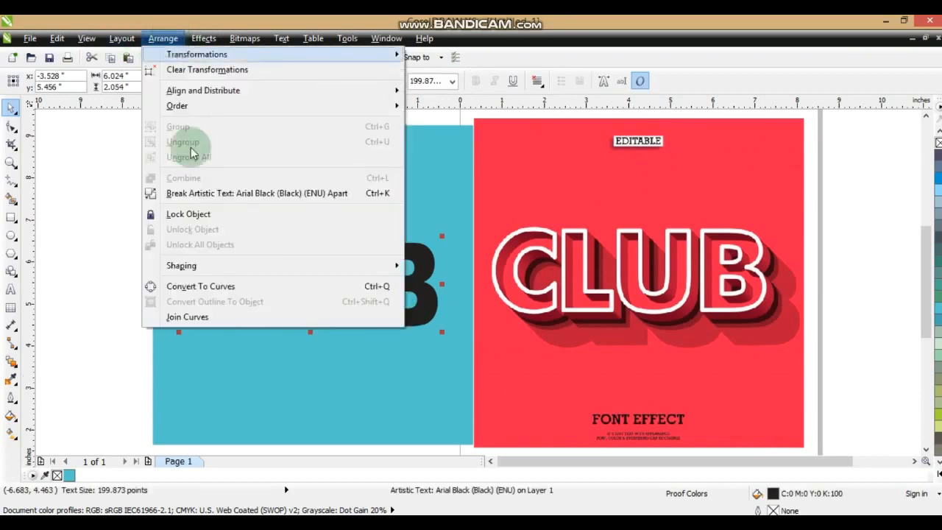
{"action": "left_click", "coordinate": [200, 288]}
{"action": "left_click", "coordinate": [132, 284]}
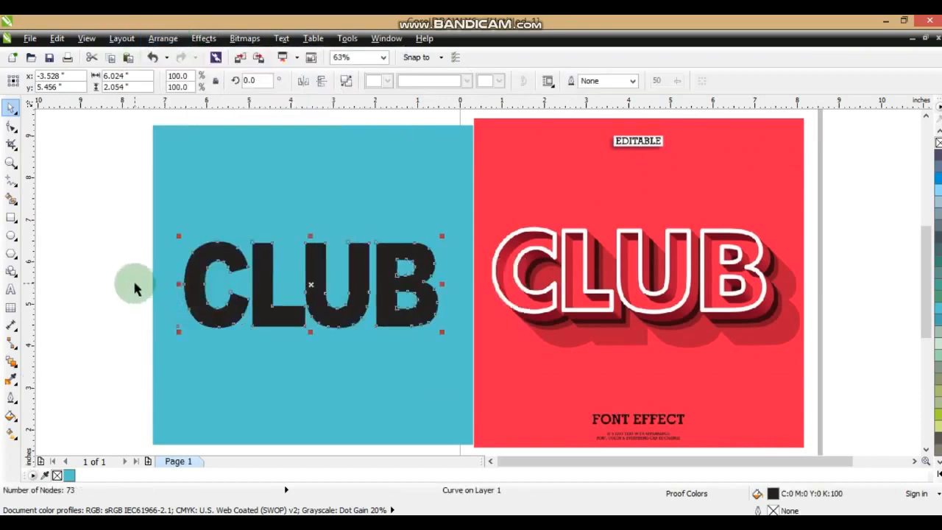
Set a 10 pt outline width for the CLUB curves in the Outline Pen settings.
{"action": "left_click", "coordinate": [11, 161]}
{"action": "left_click_drag", "start_coordinate": [147, 200], "coordinate": [820, 366]}
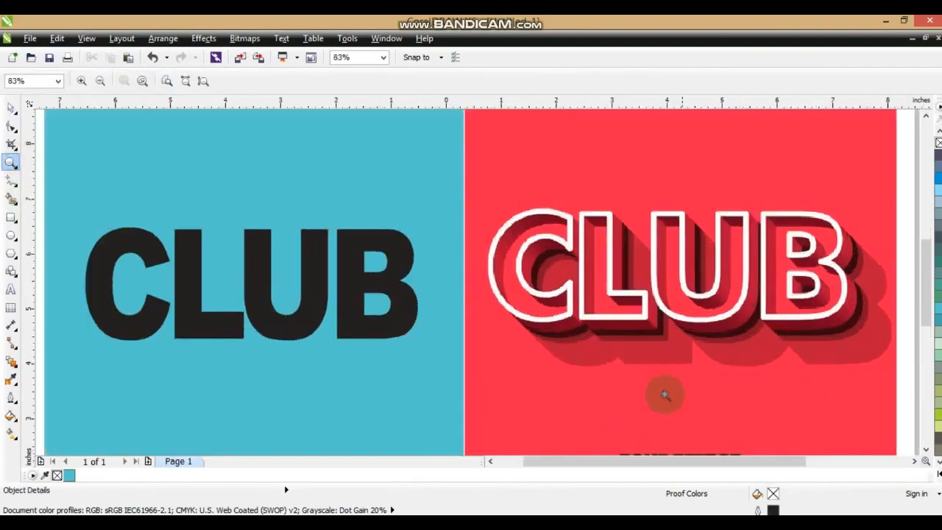
{"action": "left_click", "coordinate": [10, 109]}
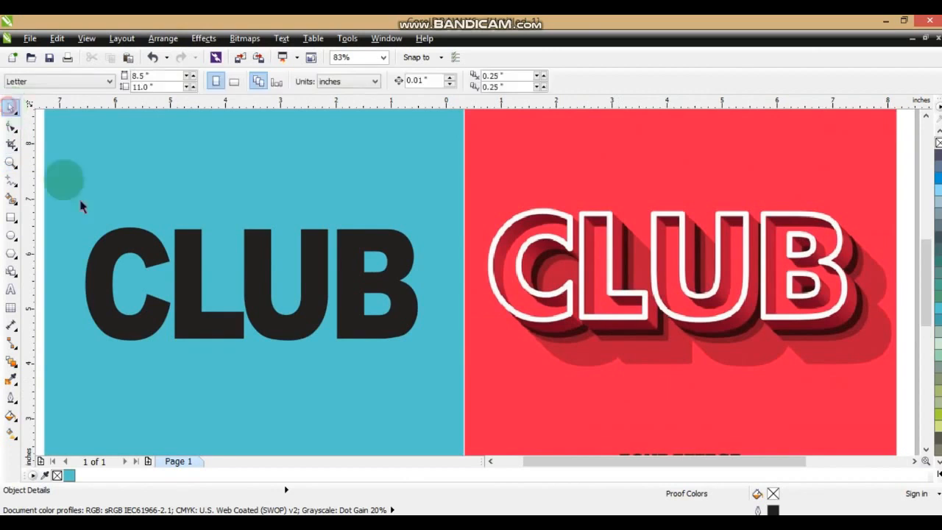
{"action": "left_click", "coordinate": [248, 355]}
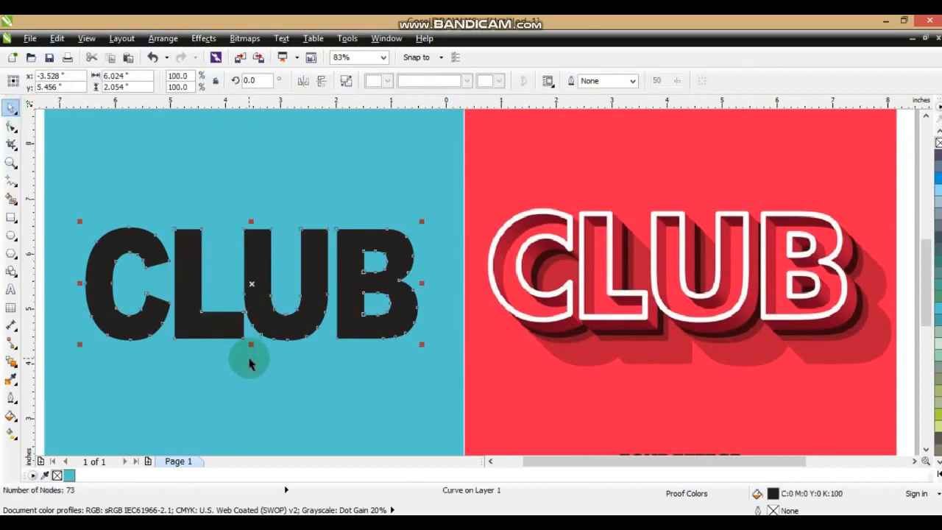
{"action": "left_click", "coordinate": [11, 398]}
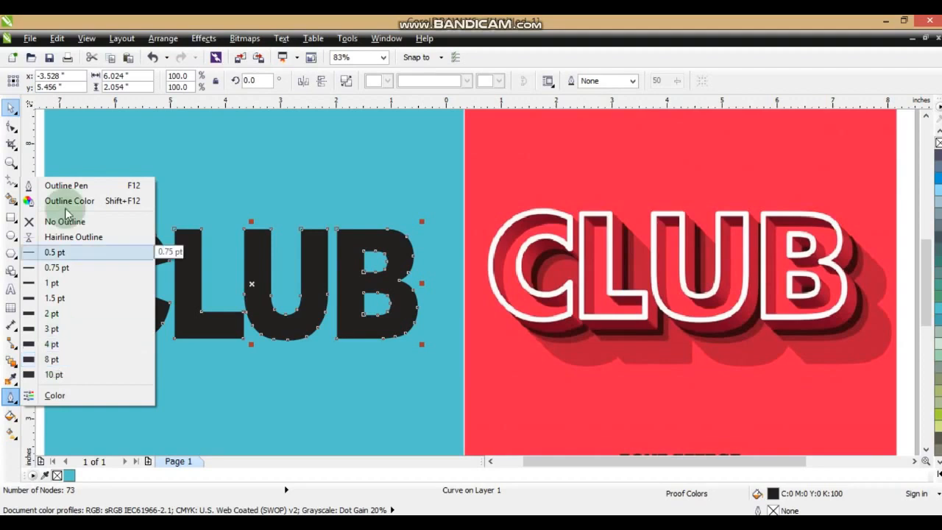
{"action": "left_click", "coordinate": [65, 185]}
{"action": "left_click", "coordinate": [395, 194]}
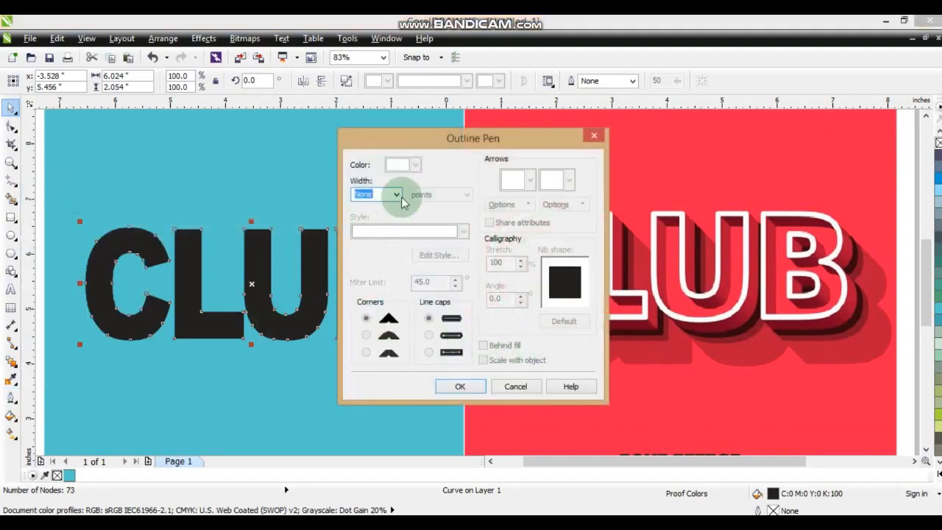
{"action": "left_click", "coordinate": [368, 294]}
Apply the outline to the CLUB curves with sharp mitred corners and flat line caps, placed behind the fill.
{"action": "left_click", "coordinate": [367, 334]}
{"action": "left_click", "coordinate": [430, 336]}
{"action": "left_click", "coordinate": [365, 317]}
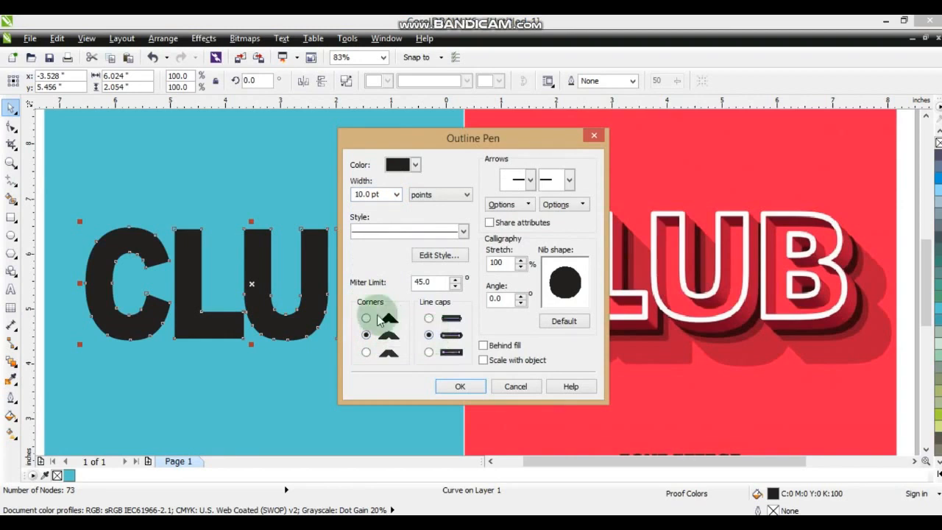
{"action": "left_click", "coordinate": [423, 333]}
{"action": "left_click", "coordinate": [483, 345]}
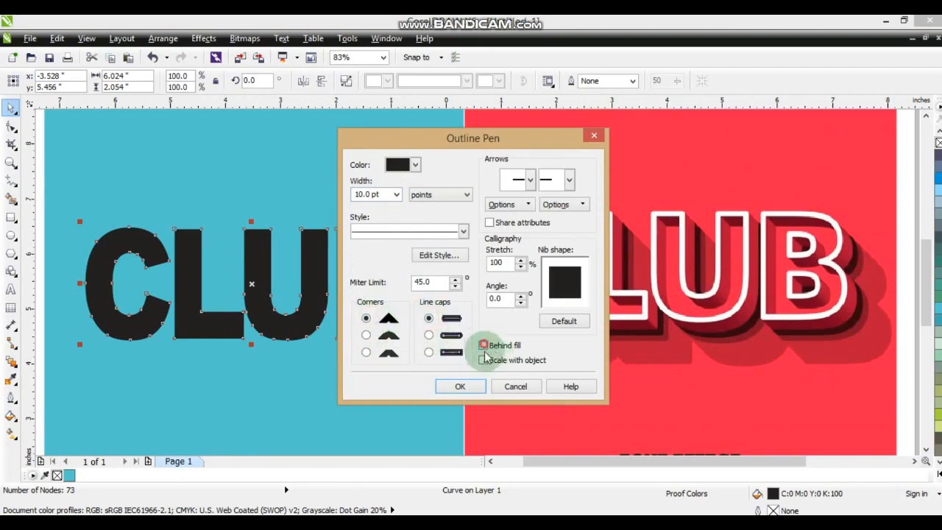
{"action": "left_click", "coordinate": [471, 386]}
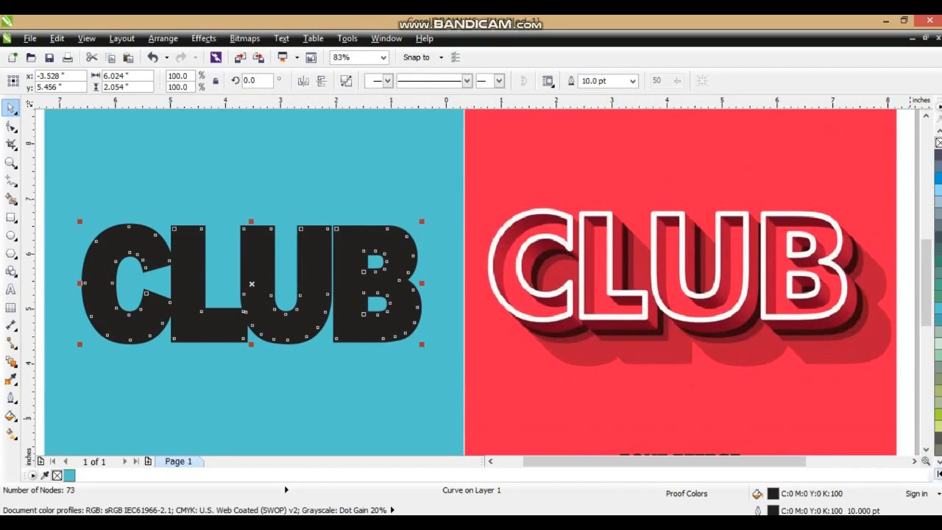
Colour the CLUB outline white and convert the outline to a separate object.
{"action": "left_click", "coordinate": [937, 473]}
{"action": "right_click", "coordinate": [899, 259]}
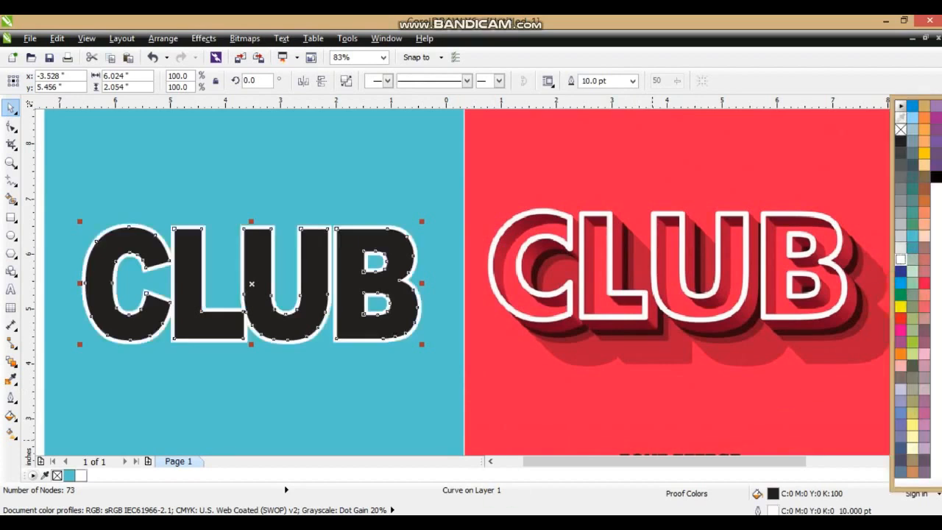
{"action": "left_click", "coordinate": [158, 38]}
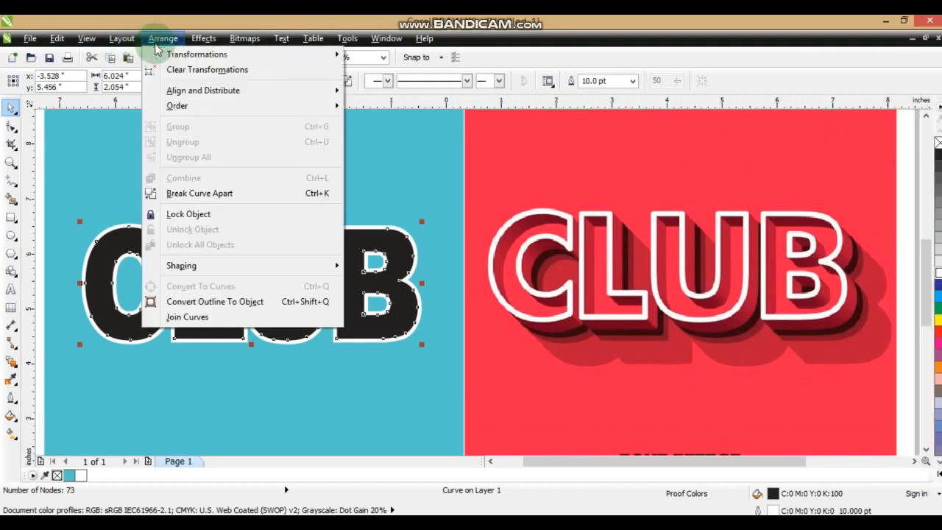
{"action": "left_click", "coordinate": [193, 301]}
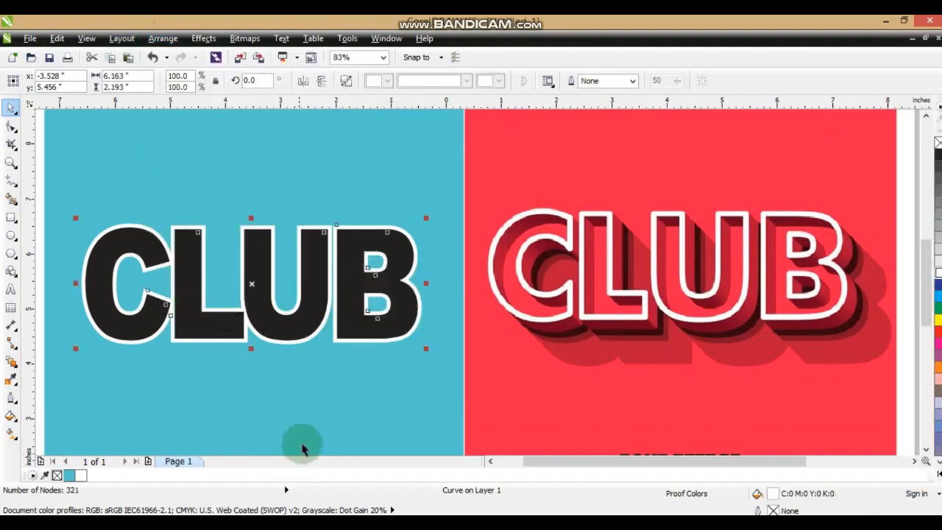
Delete the black CLUB letters, keeping only the white outline object.
{"action": "left_click", "coordinate": [412, 131]}
{"action": "left_click_drag", "start_coordinate": [396, 256], "coordinate": [380, 399]}
{"action": "key", "text": "Delete"}
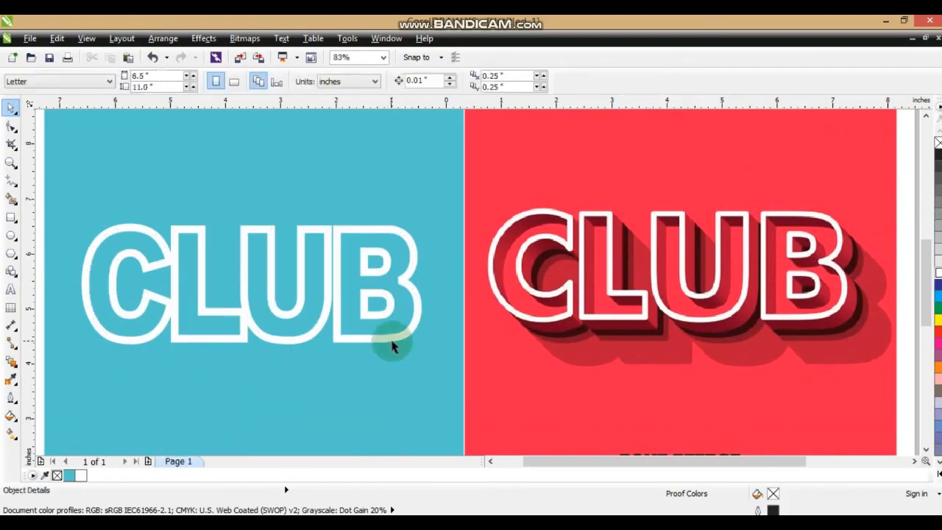
Extrude the white CLUB outline toward its upper left and switch the extrusion to a parallel type.
{"action": "left_click", "coordinate": [392, 346]}
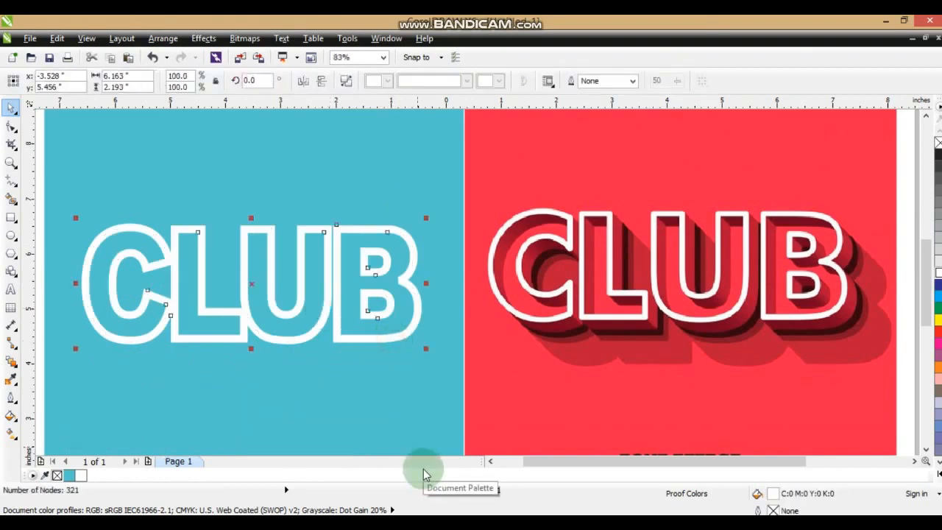
{"action": "left_click_drag", "start_coordinate": [21, 369], "coordinate": [59, 437]}
{"action": "mouse_move", "coordinate": [114, 257]}
{"action": "left_mouse_down"}
{"action": "mouse_move", "coordinate": [115, 235]}
{"action": "mouse_move", "coordinate": [120, 250]}
{"action": "left_mouse_up"}
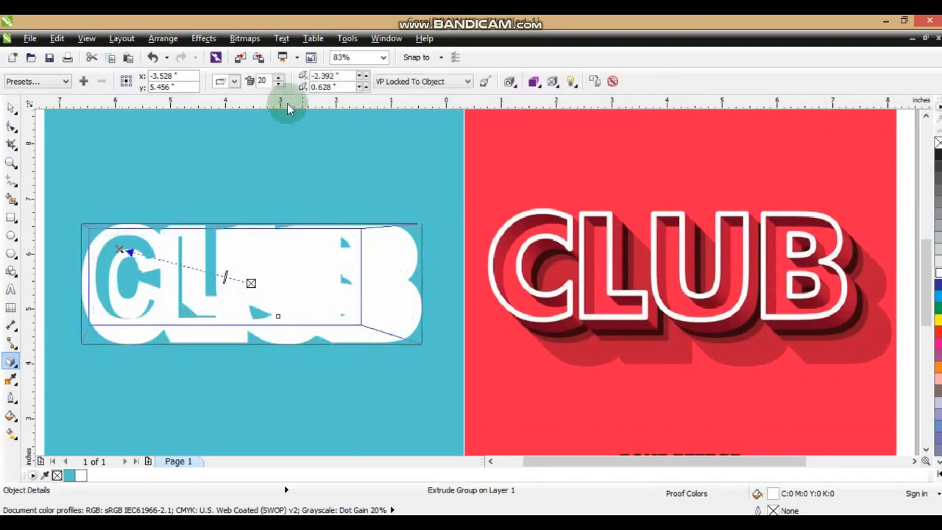
{"action": "left_click", "coordinate": [234, 81]}
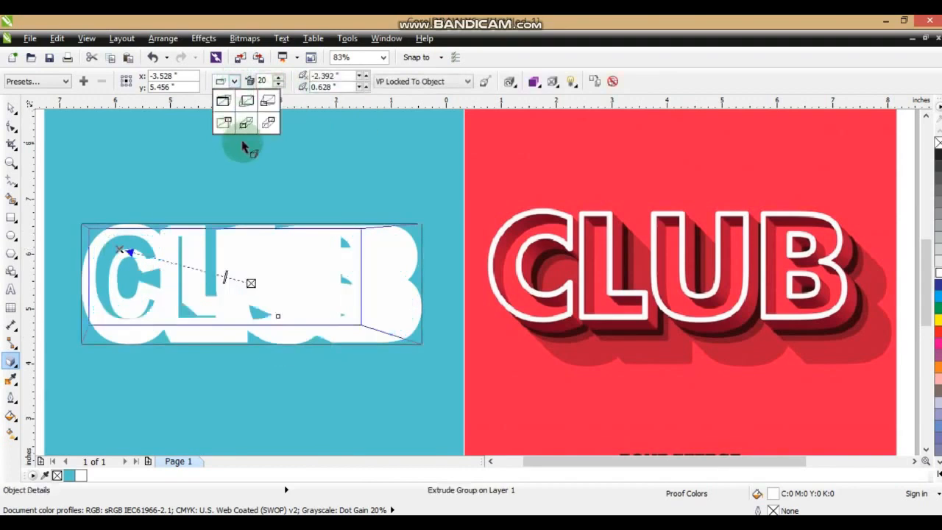
{"action": "left_click", "coordinate": [243, 125]}
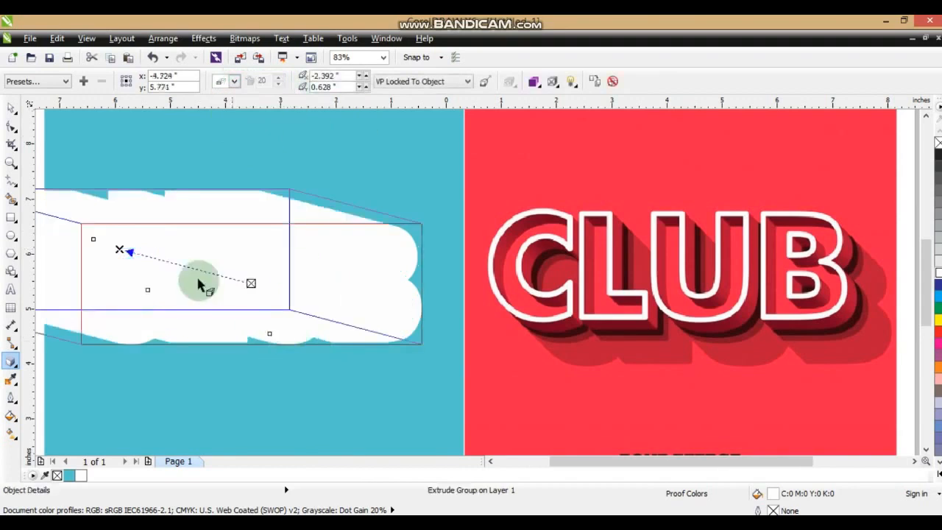
Redirect the CLUB extrusion toward its lower right with the vanishing point at 0.221", -0.141", and break the extrude group apart.
{"action": "left_click_drag", "start_coordinate": [127, 265], "coordinate": [264, 290]}
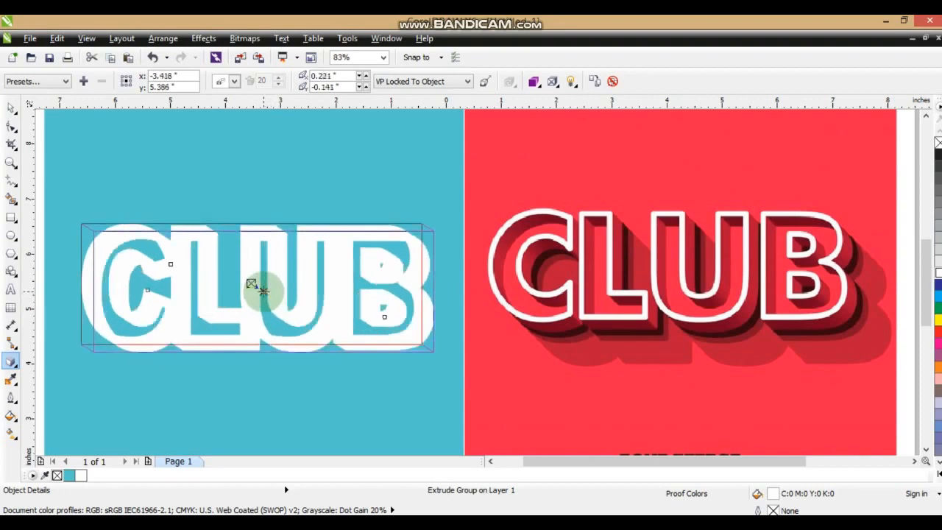
{"action": "left_click", "coordinate": [11, 107]}
{"action": "left_click", "coordinate": [150, 39]}
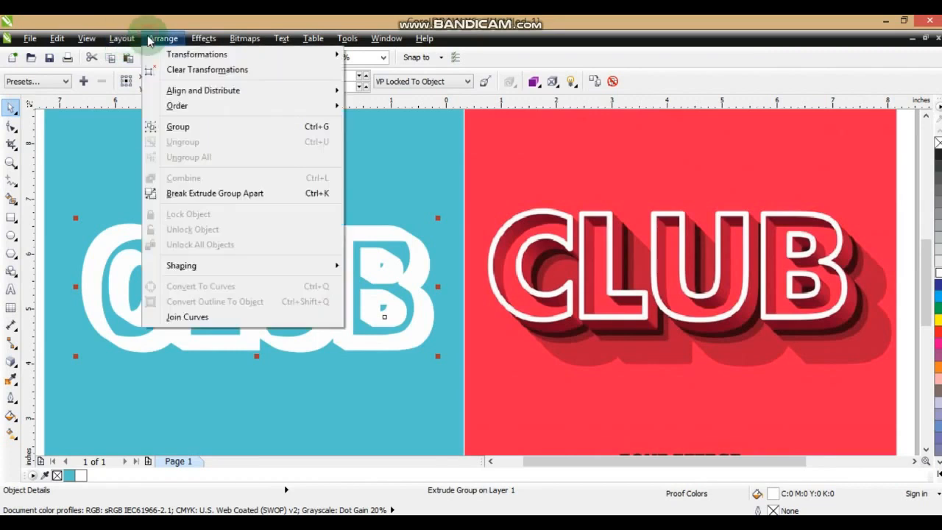
{"action": "left_click", "coordinate": [184, 193]}
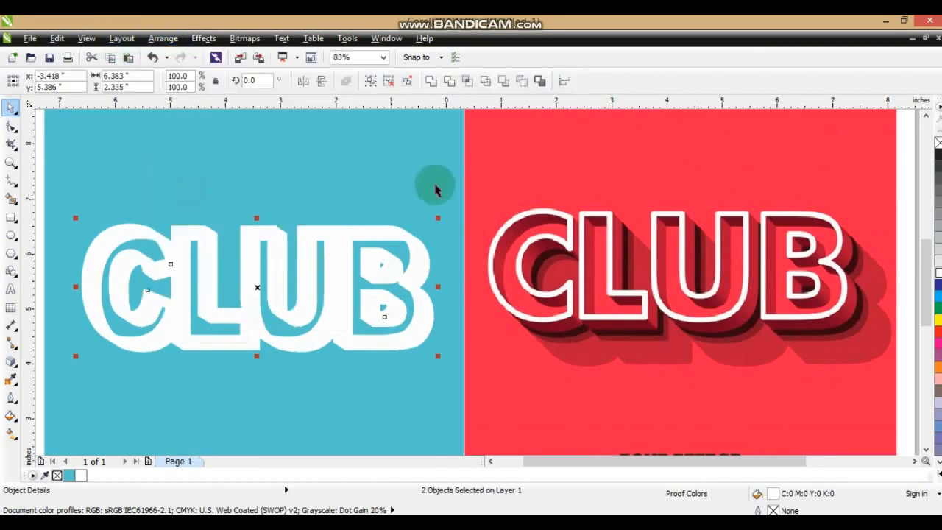
Fill the separated CLUB extrusion group with the darker teal C81 M24 Y37 K1.
{"action": "left_click", "coordinate": [443, 281]}
{"action": "left_click", "coordinate": [420, 263]}
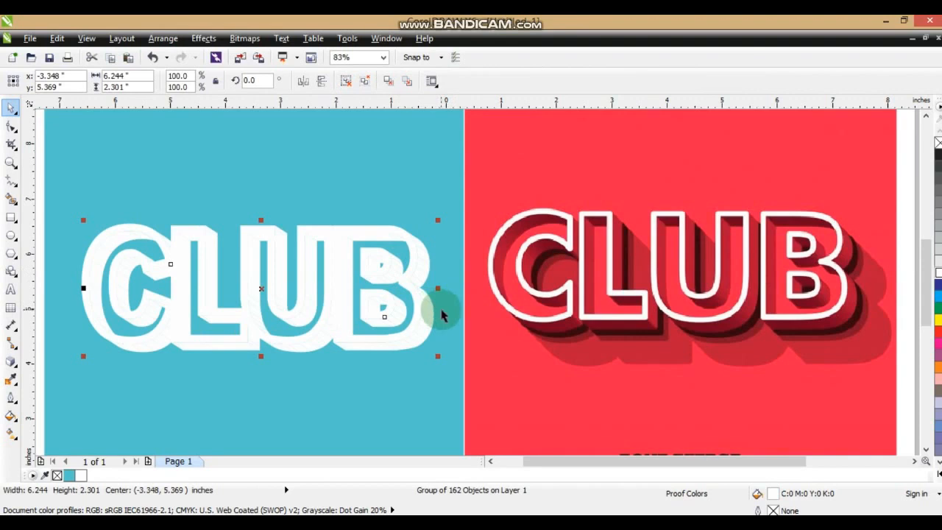
{"action": "left_click", "coordinate": [79, 479]}
{"action": "left_click", "coordinate": [10, 416]}
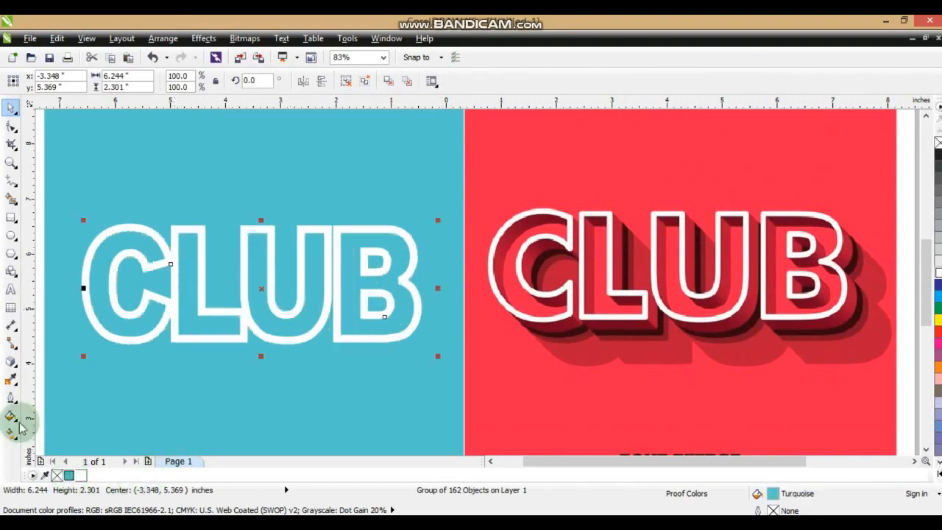
{"action": "left_click", "coordinate": [66, 316]}
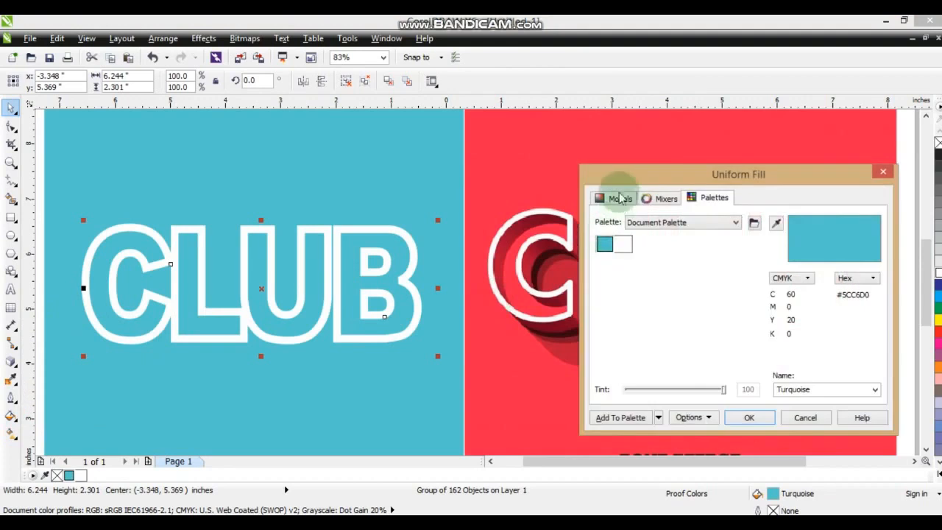
{"action": "left_click", "coordinate": [621, 200]}
{"action": "left_click_drag", "start_coordinate": [683, 267], "coordinate": [698, 294]}
{"action": "left_click", "coordinate": [749, 415]}
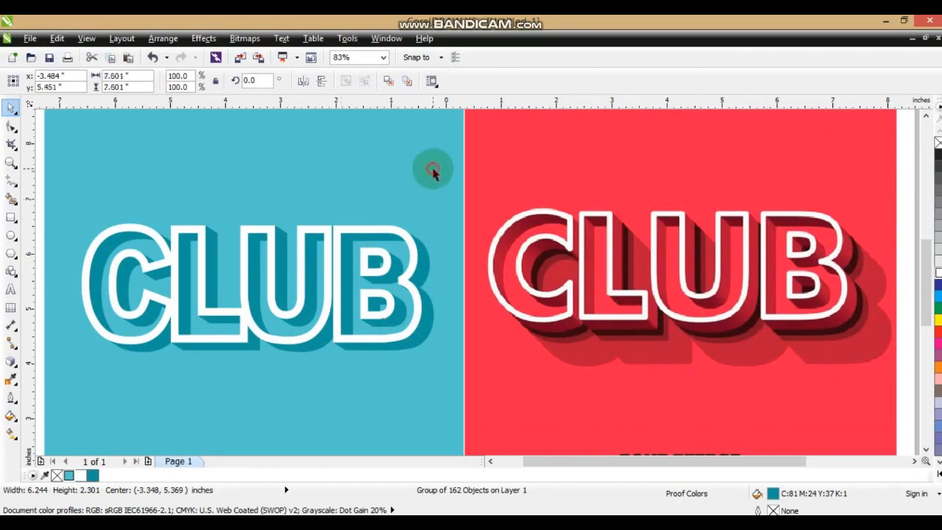
{"action": "left_click", "coordinate": [433, 172]}
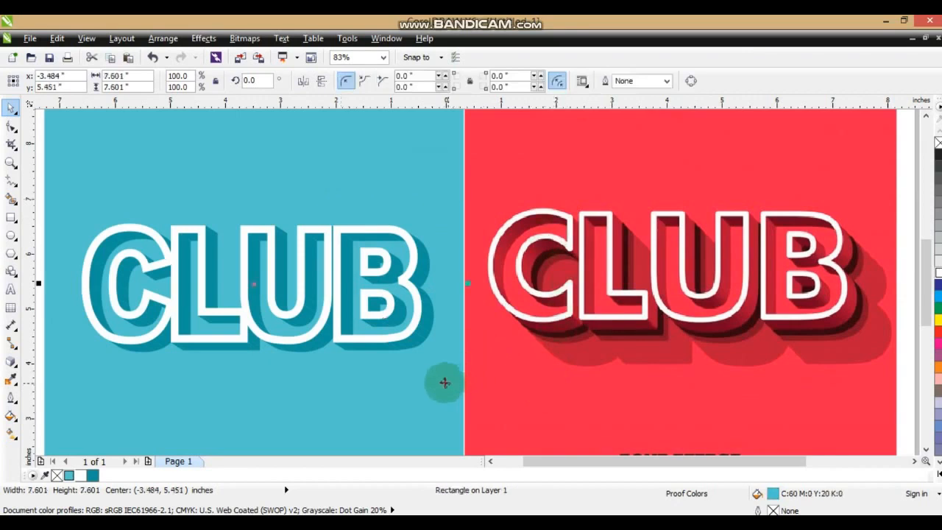
{"action": "left_click", "coordinate": [397, 189]}
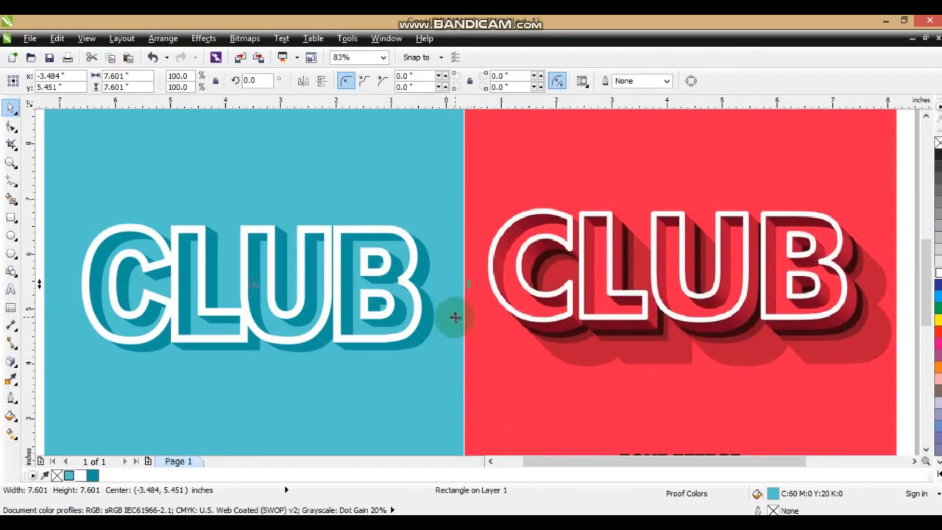
{"action": "key", "text": "Escape"}
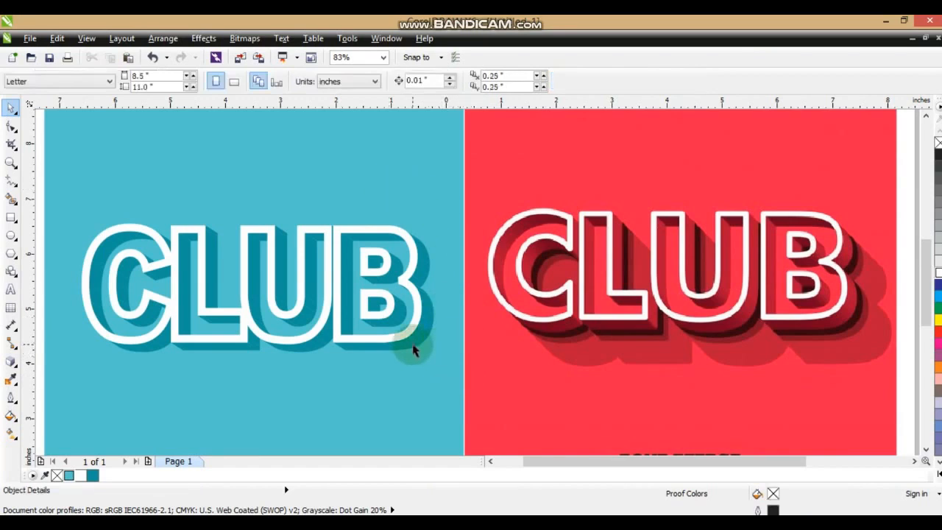
{"action": "left_click", "coordinate": [413, 351]}
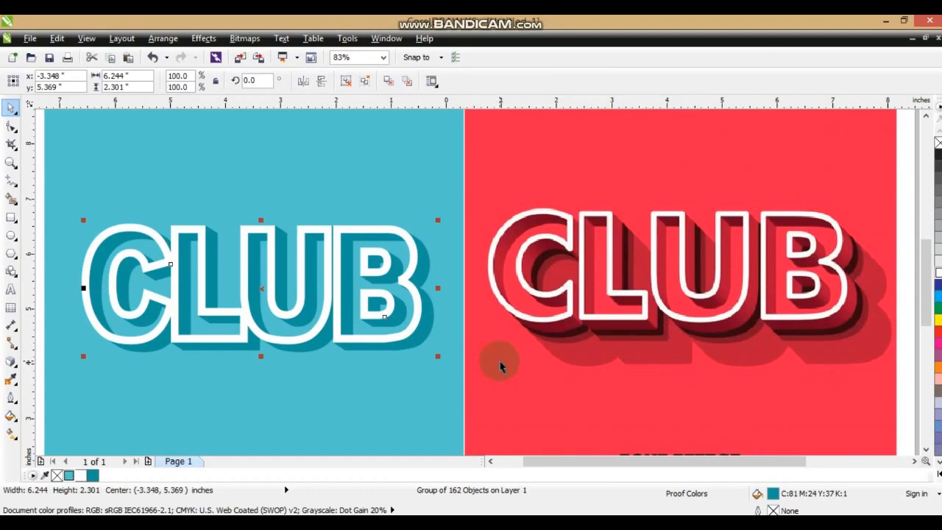
Duplicate the white CLUB outline below the original, then break the copy apart and weld its pieces into a solid silhouette.
{"action": "scroll", "coordinate": [397, 316], "scroll_direction": "down", "scroll_amount": 3}
{"action": "key", "text": "z"}
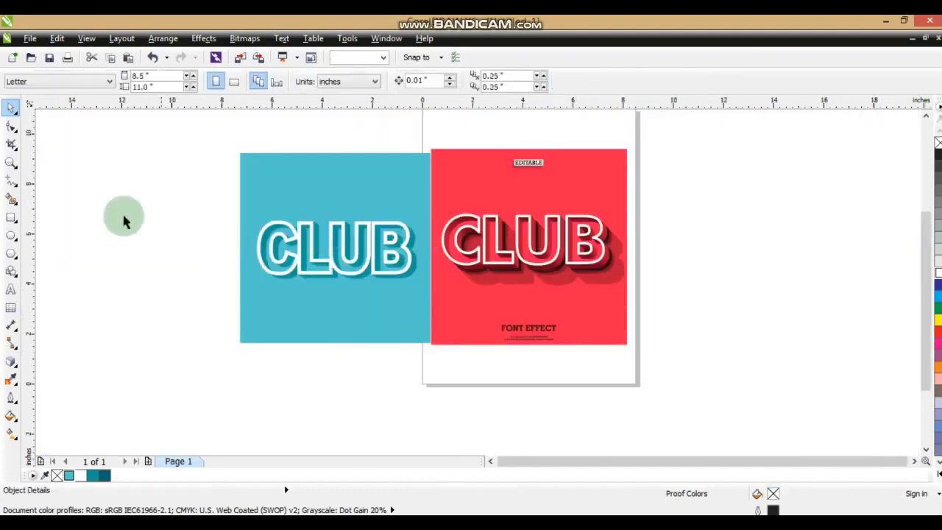
{"action": "left_click_drag", "start_coordinate": [224, 196], "coordinate": [669, 315]}
{"action": "left_click", "coordinate": [11, 108]}
{"action": "left_click", "coordinate": [400, 312]}
{"action": "left_click_drag", "start_coordinate": [406, 262], "coordinate": [425, 401]}
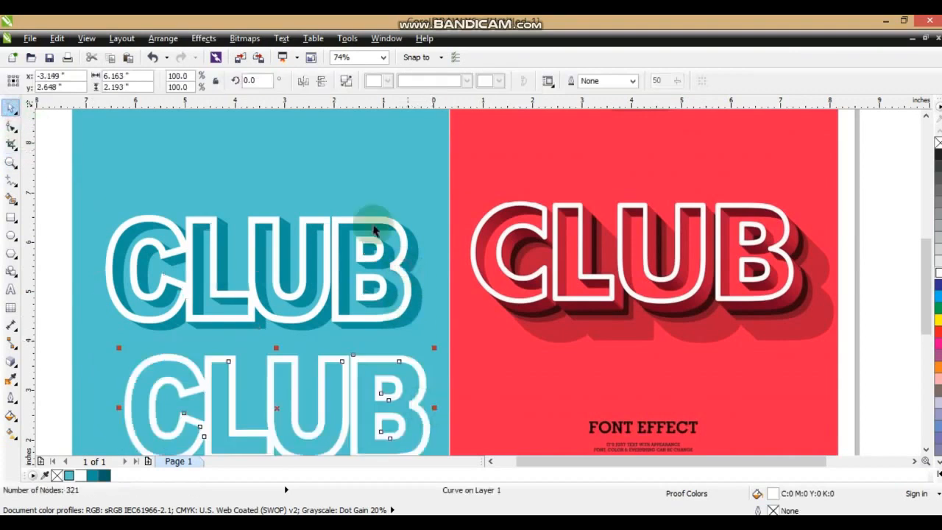
{"action": "left_click", "coordinate": [347, 80]}
{"action": "left_click", "coordinate": [431, 81]}
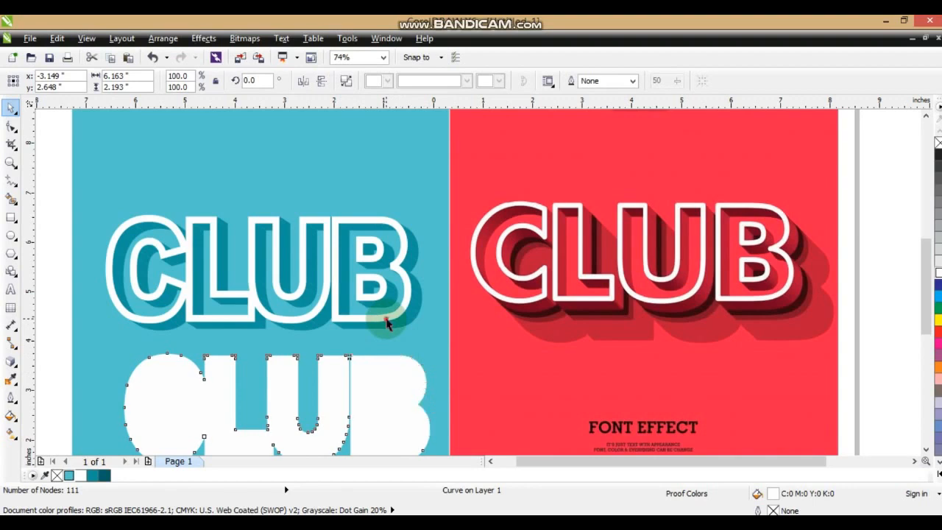
Fill the solid CLUB silhouette with turquoise and align it exactly with the white CLUB outline.
{"action": "left_click", "coordinate": [411, 393]}
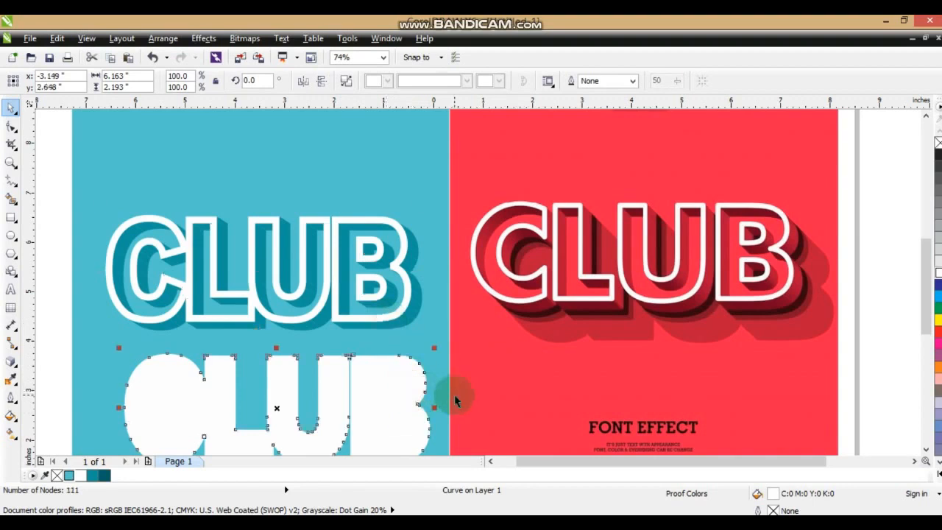
{"action": "left_click", "coordinate": [71, 475]}
{"action": "left_click_drag", "start_coordinate": [82, 479], "coordinate": [348, 303]}
{"action": "left_click", "coordinate": [384, 219], "text": "shift"}
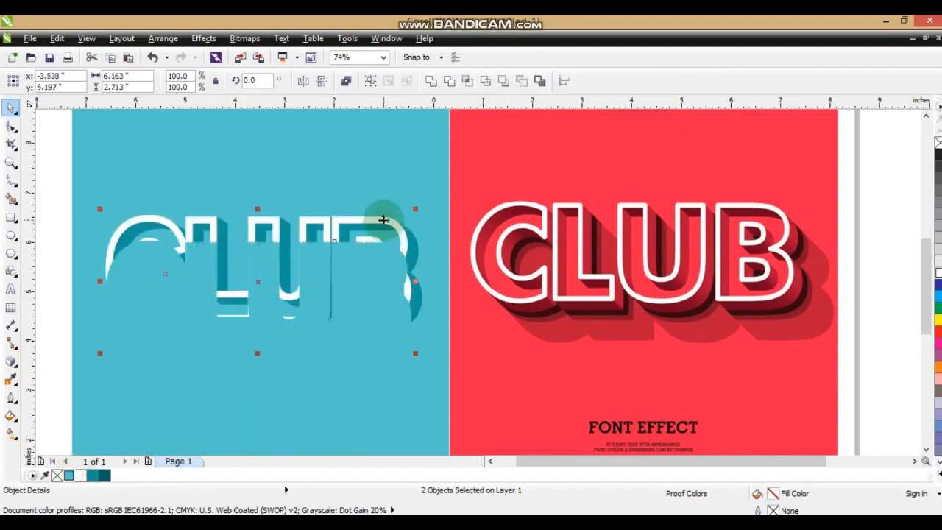
{"action": "key", "text": "ctrl+l"}
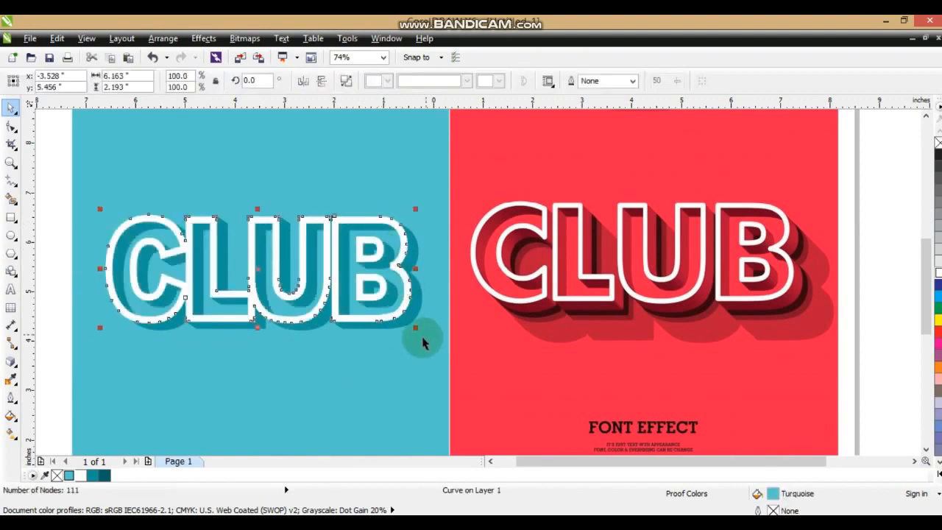
Offset the silhouette slightly toward the lower right, fill it with dark teal C96 M45 Y51 K22 and order it behind the extrusion.
{"action": "left_click_drag", "start_coordinate": [257, 269], "coordinate": [273, 283]}
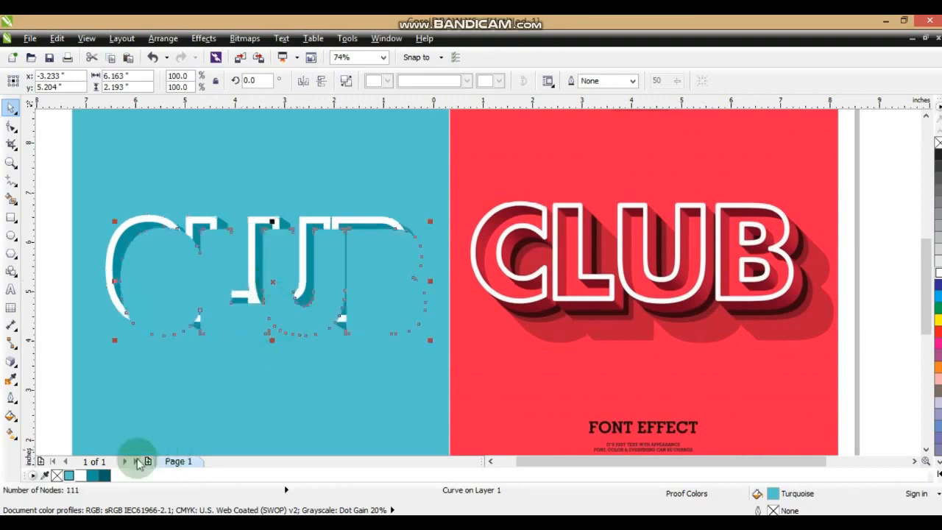
{"action": "left_click", "coordinate": [105, 474]}
{"action": "key", "text": "ctrl+Page_Down"}
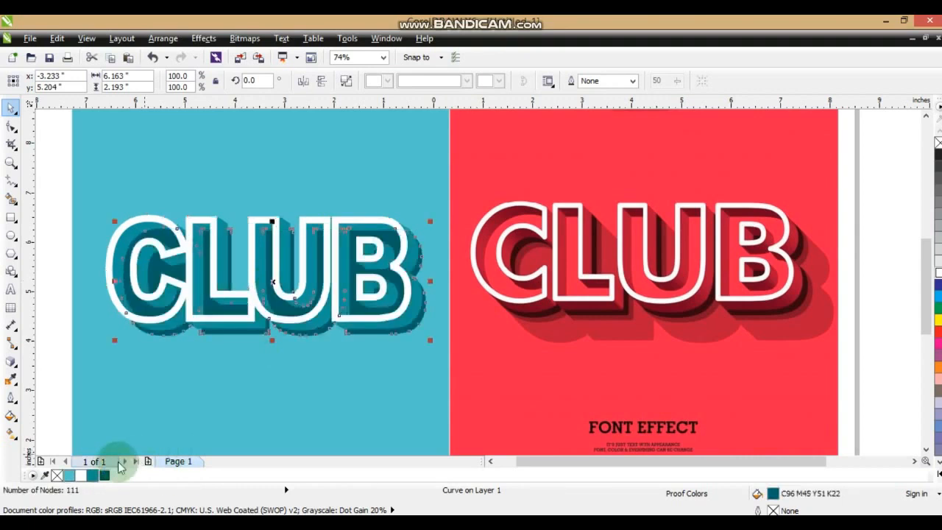
{"action": "key", "text": "ctrl+Page_Down"}
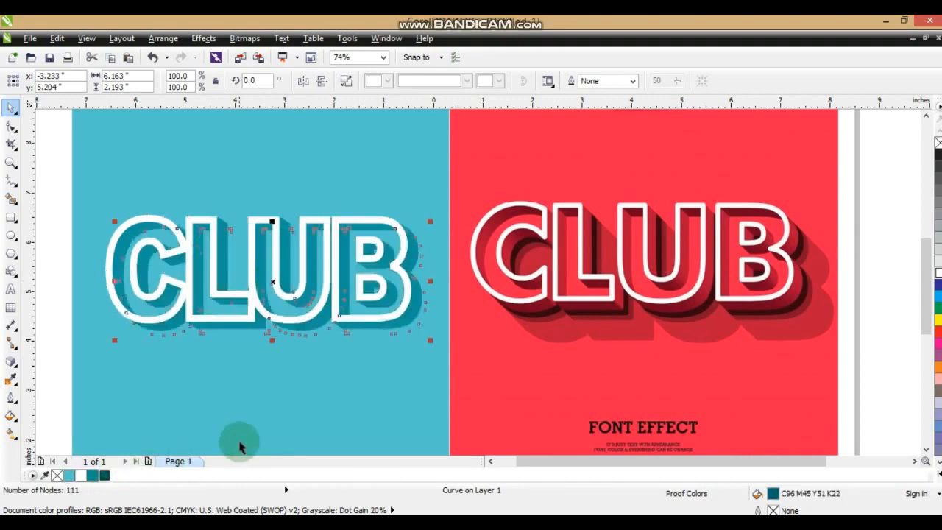
{"action": "key", "text": "ctrl+z"}
{"action": "key", "text": "Escape"}
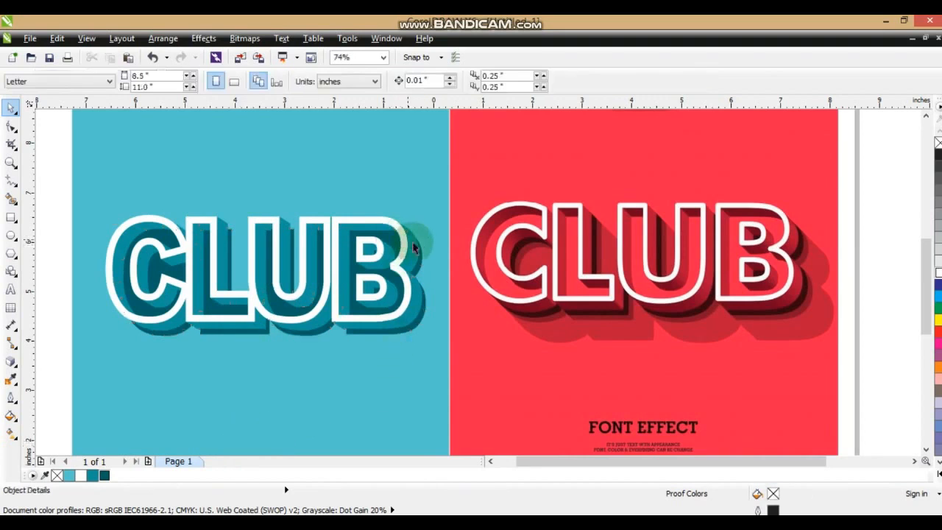
Place a turquoise copy of the silhouette in line with the white CLUB outline, in front of the dark silhouette.
{"action": "left_click", "coordinate": [423, 259]}
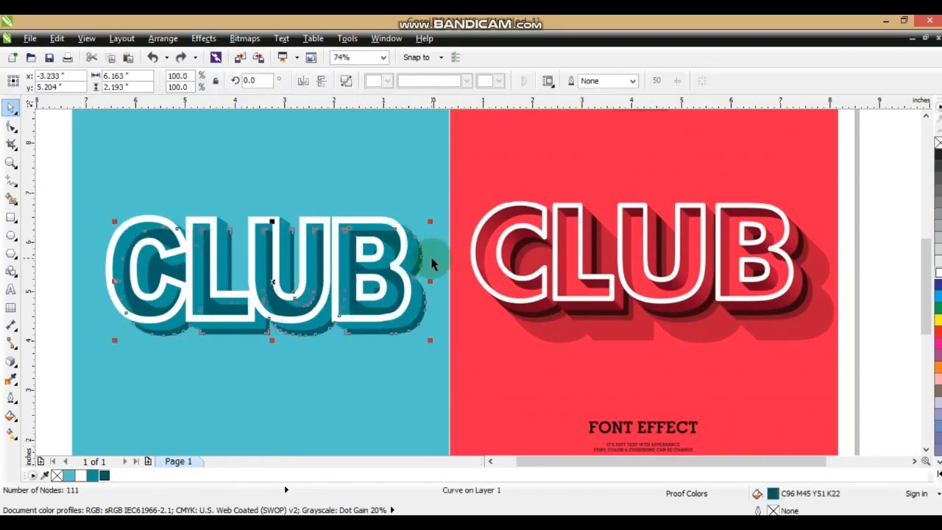
{"action": "left_click", "coordinate": [68, 475]}
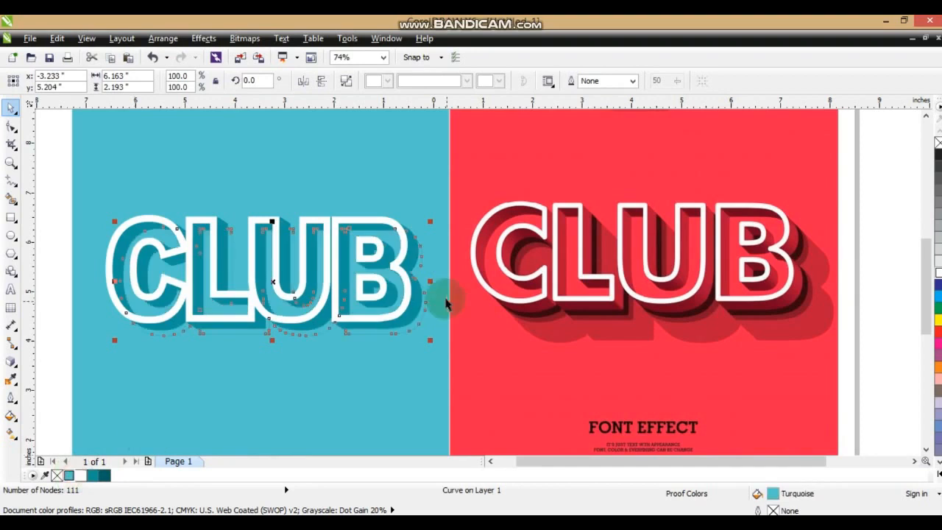
{"action": "key", "text": "ctrl+z"}
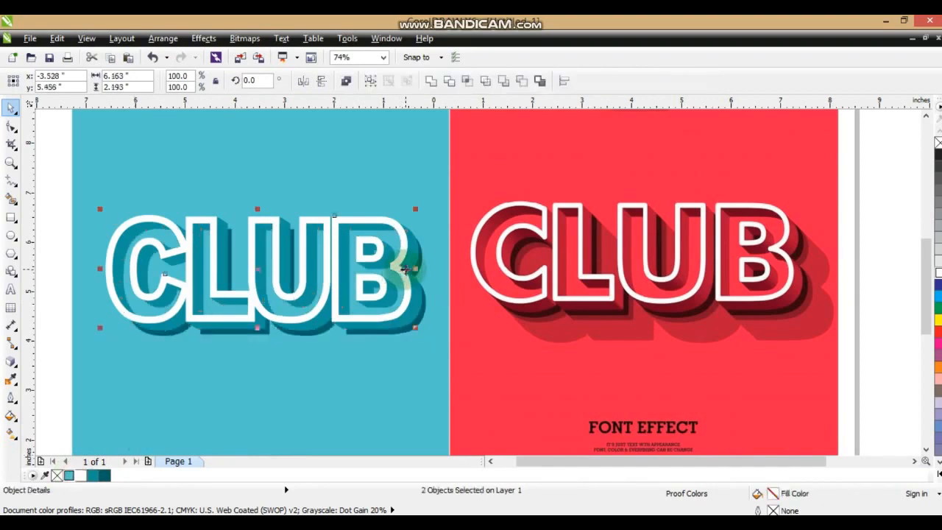
{"action": "key", "text": "Escape"}
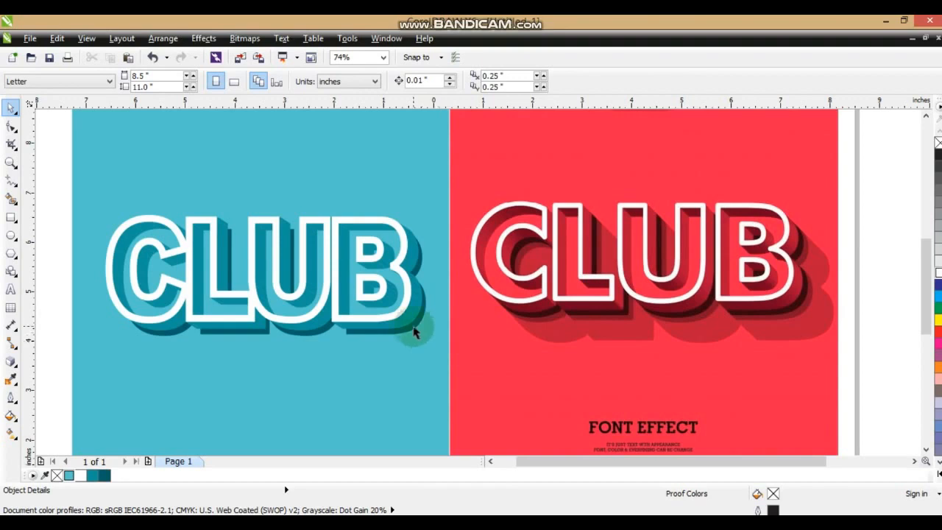
Extrude the dark silhouette toward its lower right as a parallel extrusion with the vanishing point at 0.305", -0.414".
{"action": "left_click", "coordinate": [413, 332]}
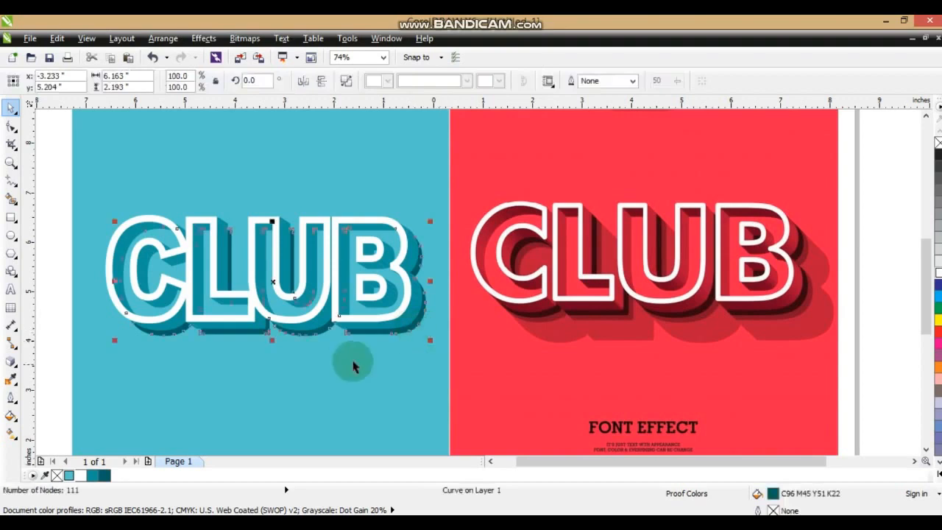
{"action": "left_click", "coordinate": [18, 374]}
{"action": "left_click", "coordinate": [55, 436]}
{"action": "left_click_drag", "start_coordinate": [384, 337], "coordinate": [426, 431]}
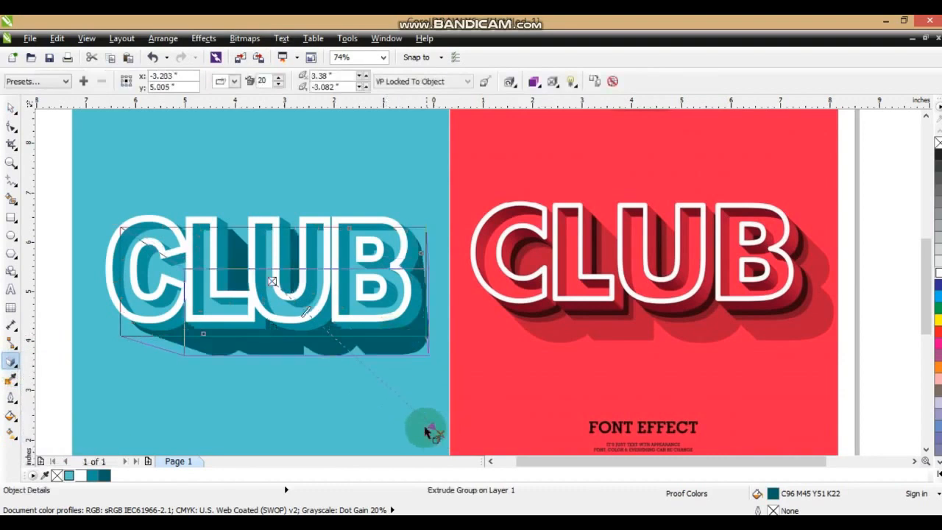
{"action": "left_click", "coordinate": [234, 81]}
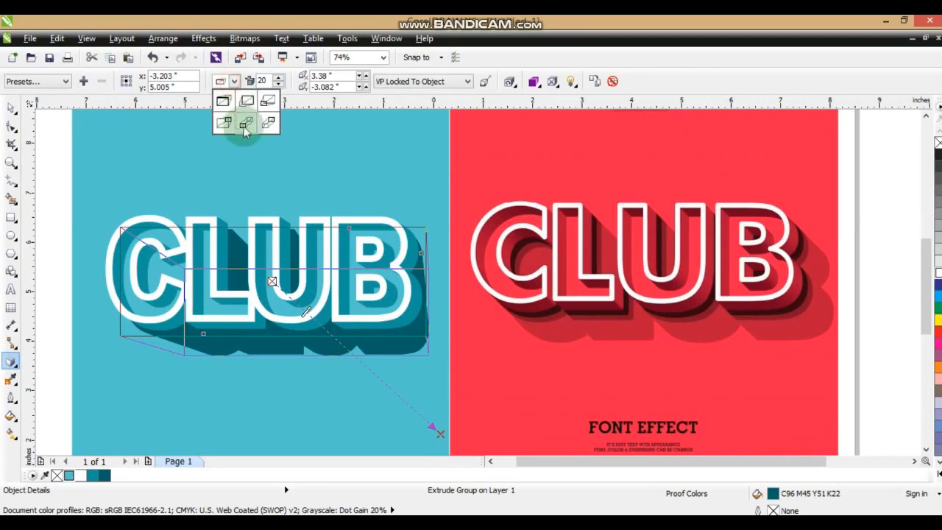
{"action": "left_click", "coordinate": [242, 120]}
{"action": "mouse_move", "coordinate": [440, 434]}
{"action": "left_mouse_down"}
{"action": "mouse_move", "coordinate": [364, 324]}
{"action": "mouse_move", "coordinate": [315, 329]}
{"action": "mouse_move", "coordinate": [288, 301]}
{"action": "left_mouse_up"}
{"action": "left_click", "coordinate": [9, 108]}
{"action": "left_click", "coordinate": [19, 380]}
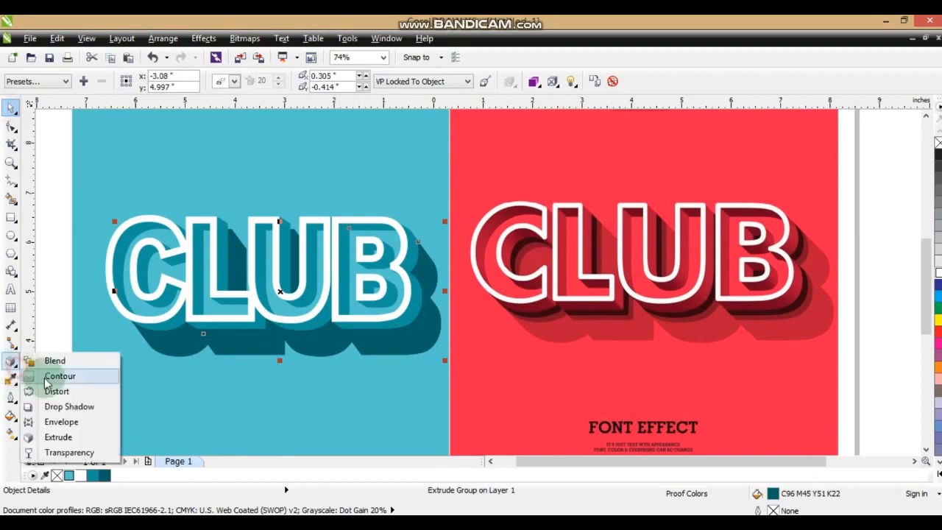
{"action": "left_click", "coordinate": [51, 450]}
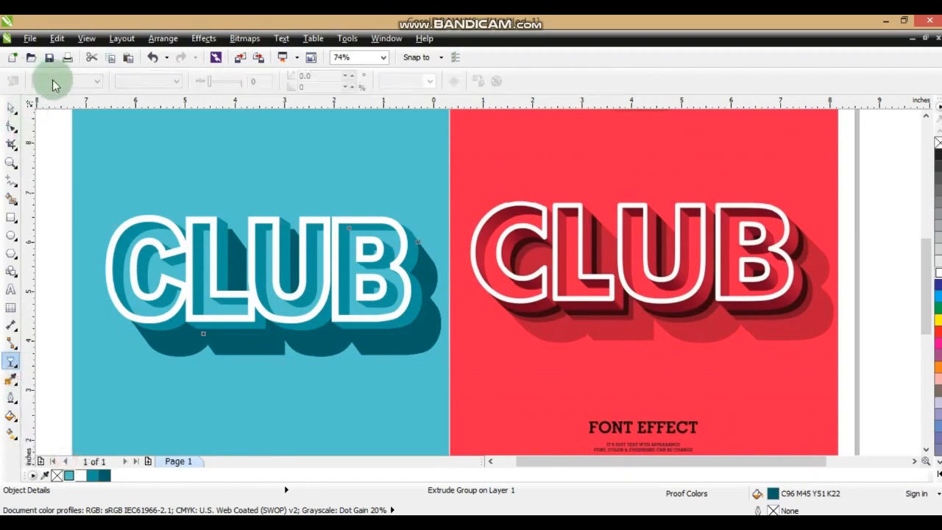
{"action": "left_click", "coordinate": [11, 109]}
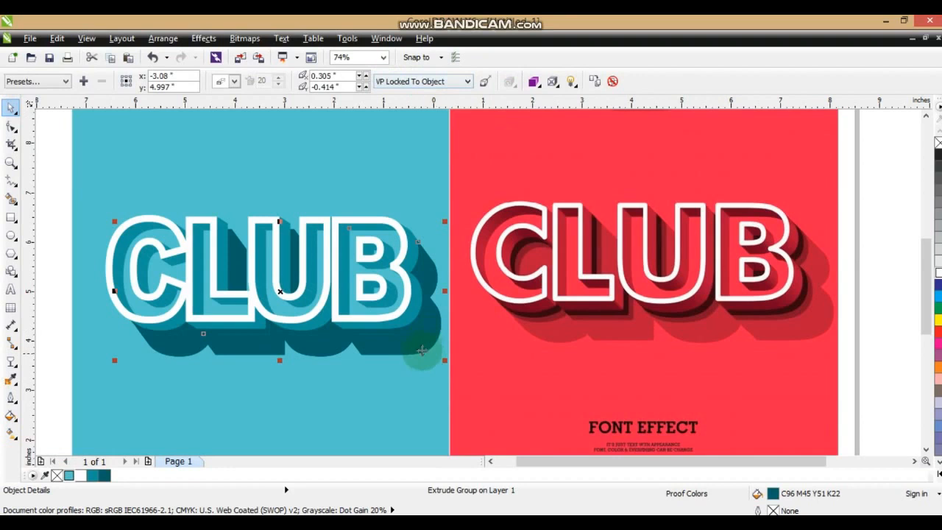
Break the dark silhouette's extrude group apart.
{"action": "left_click", "coordinate": [433, 351]}
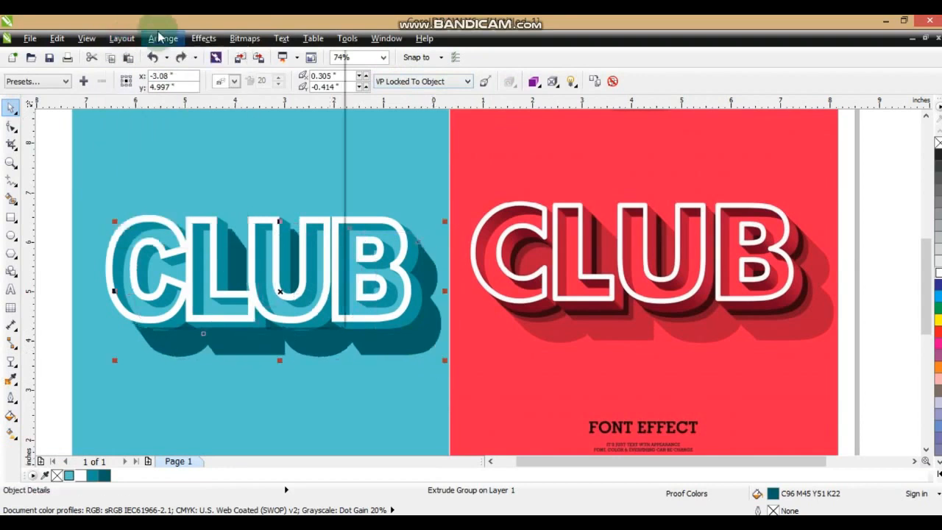
{"action": "left_click", "coordinate": [163, 38]}
{"action": "left_click", "coordinate": [193, 193]}
{"action": "key", "text": "Escape"}
Apply a uniform transparency of 33 to the separated dark extrusion group to form the soft shadow.
{"action": "left_click", "coordinate": [420, 354]}
{"action": "left_click", "coordinate": [11, 360]}
{"action": "left_click", "coordinate": [74, 82]}
{"action": "left_click", "coordinate": [65, 102]}
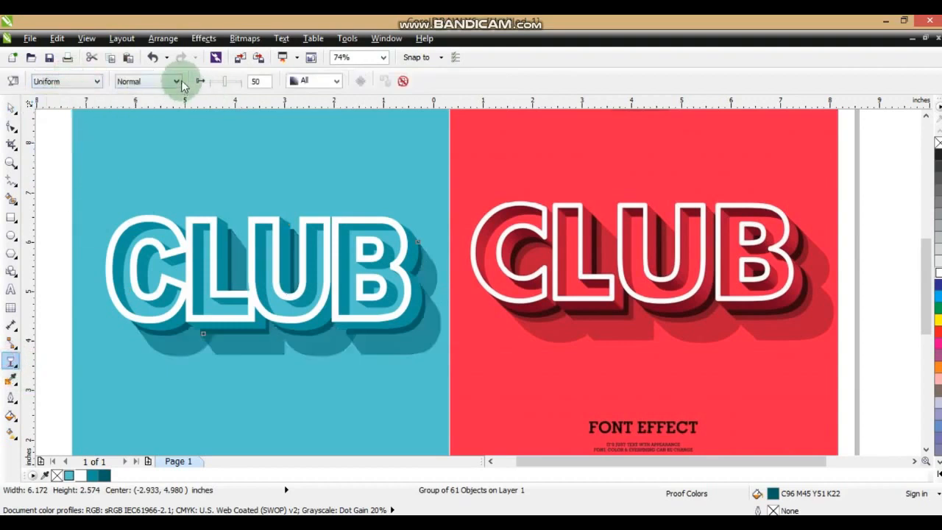
{"action": "left_click_drag", "start_coordinate": [223, 88], "coordinate": [223, 90]}
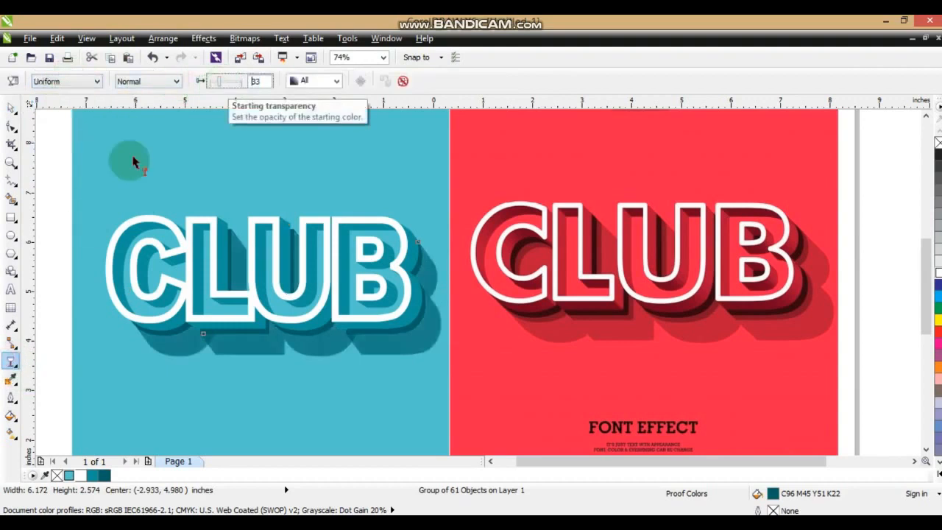
{"action": "left_click", "coordinate": [12, 108]}
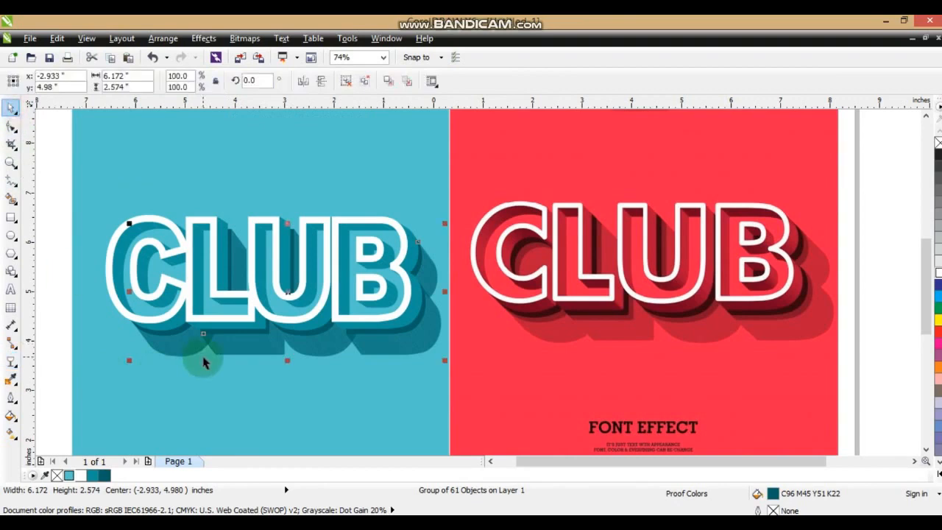
Place the soft shadow group directly in front of the teal square, behind the other CLUB layers, and set its uniform transparency to 64.
{"action": "key", "text": "shift+Page_Down"}
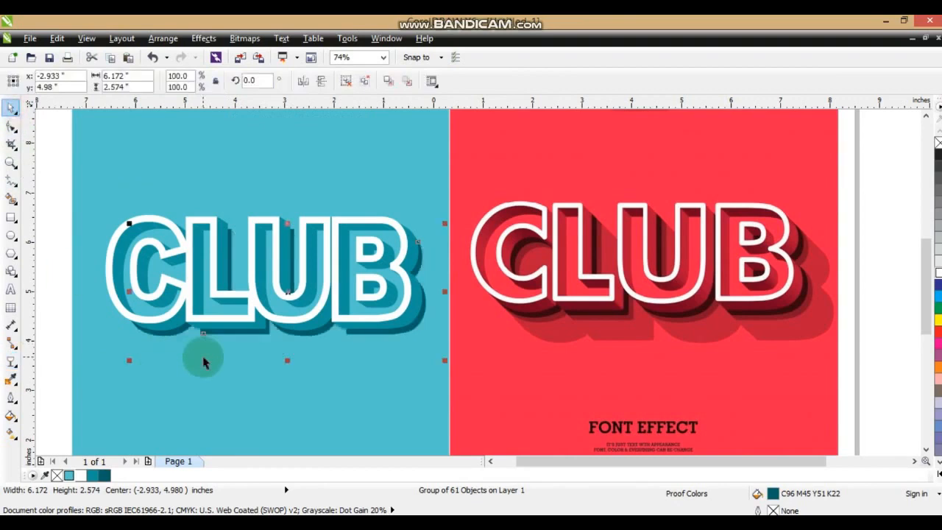
{"action": "key", "text": "ctrl+Page_Up"}
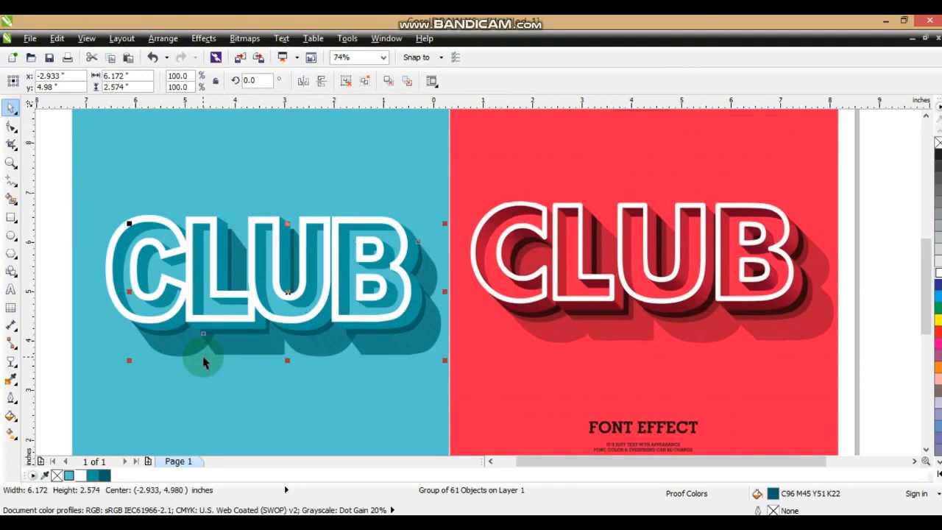
{"action": "key", "text": "ctrl+Page_Down"}
{"action": "key", "text": "ctrl+Page_Up"}
{"action": "left_click", "coordinate": [11, 359]}
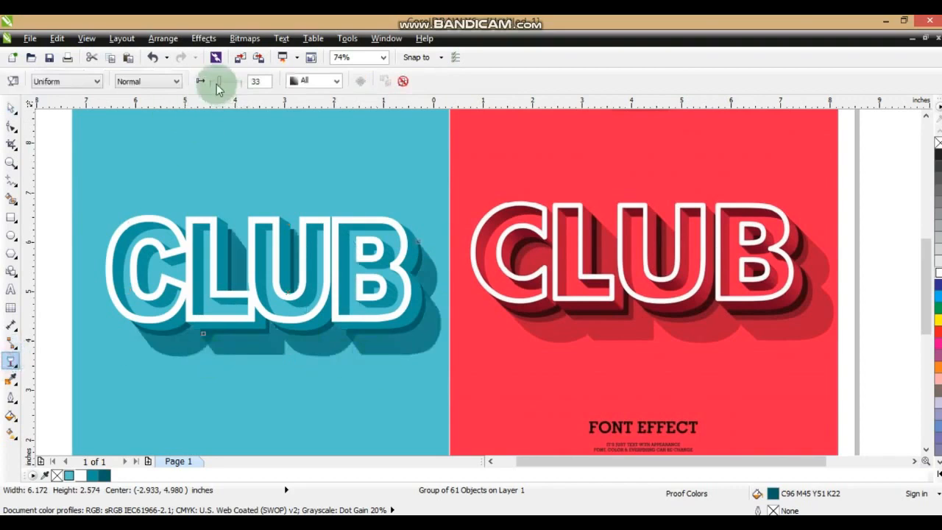
{"action": "left_click_drag", "start_coordinate": [217, 83], "coordinate": [238, 85]}
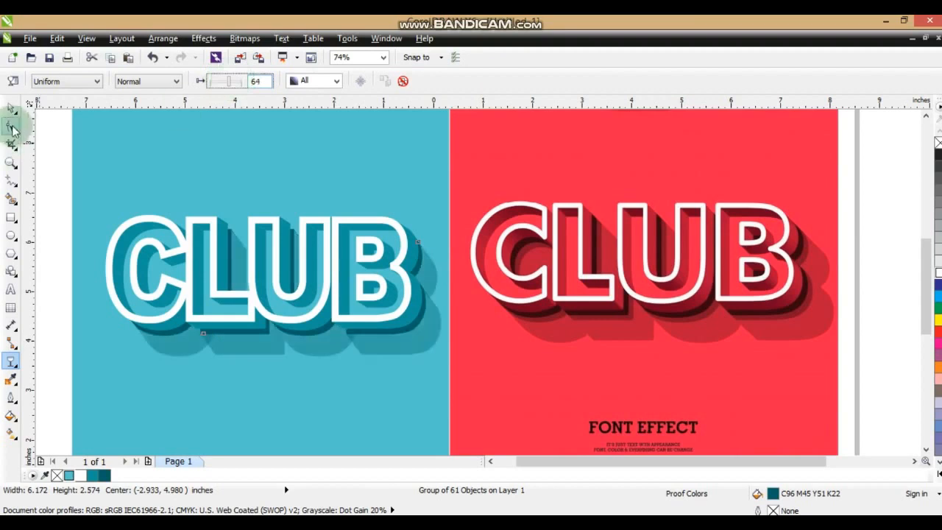
Select the teal CLUB artwork together with the red reference and compare them side by side in a full-screen preview.
{"action": "left_click", "coordinate": [10, 108]}
{"action": "left_click", "coordinate": [53, 167]}
{"action": "scroll", "coordinate": [209, 180], "scroll_direction": "down", "scroll_amount": 2}
{"action": "left_click_drag", "start_coordinate": [103, 351], "coordinate": [629, 120]}
{"action": "key", "text": "shift+F2"}
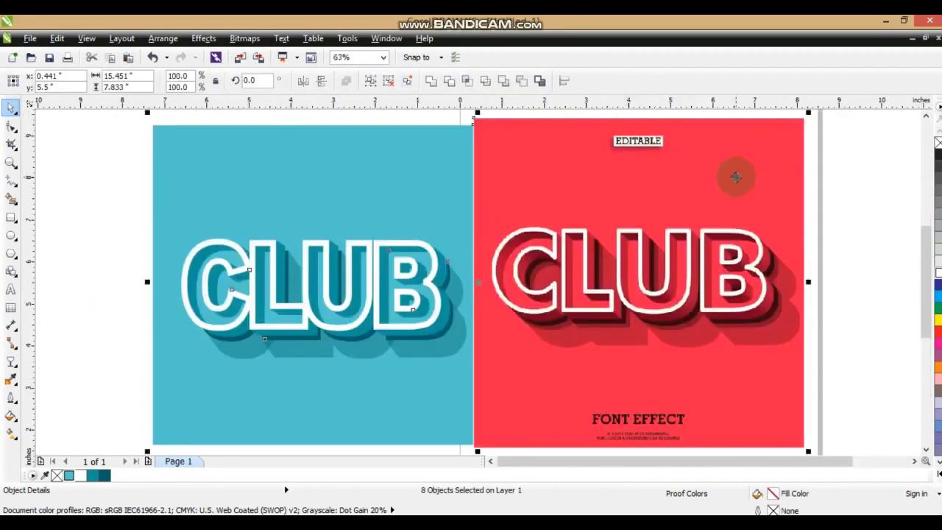
{"action": "key", "text": "F9"}
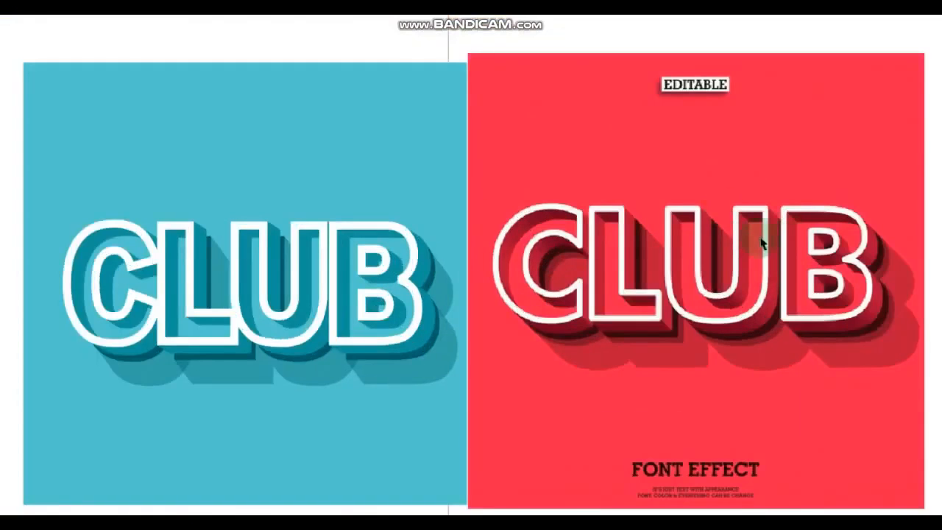
{"action": "left_click", "coordinate": [762, 245]}
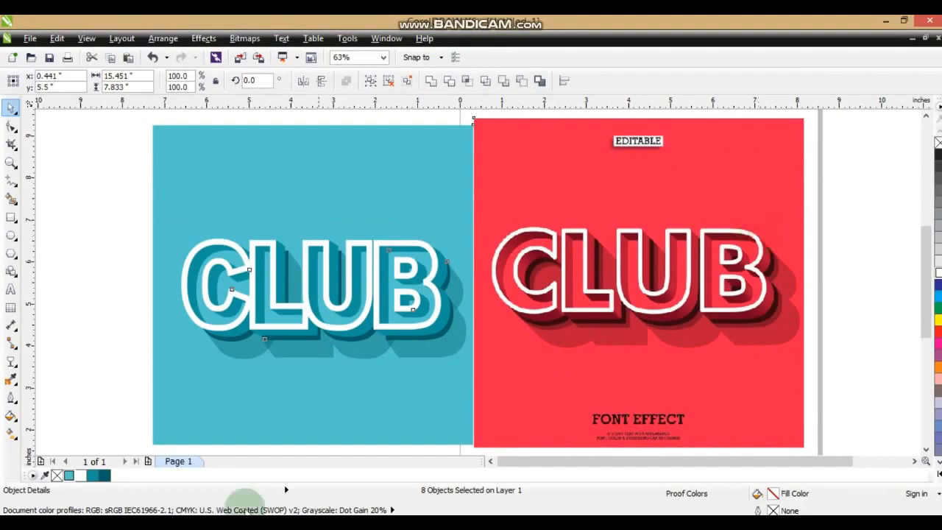